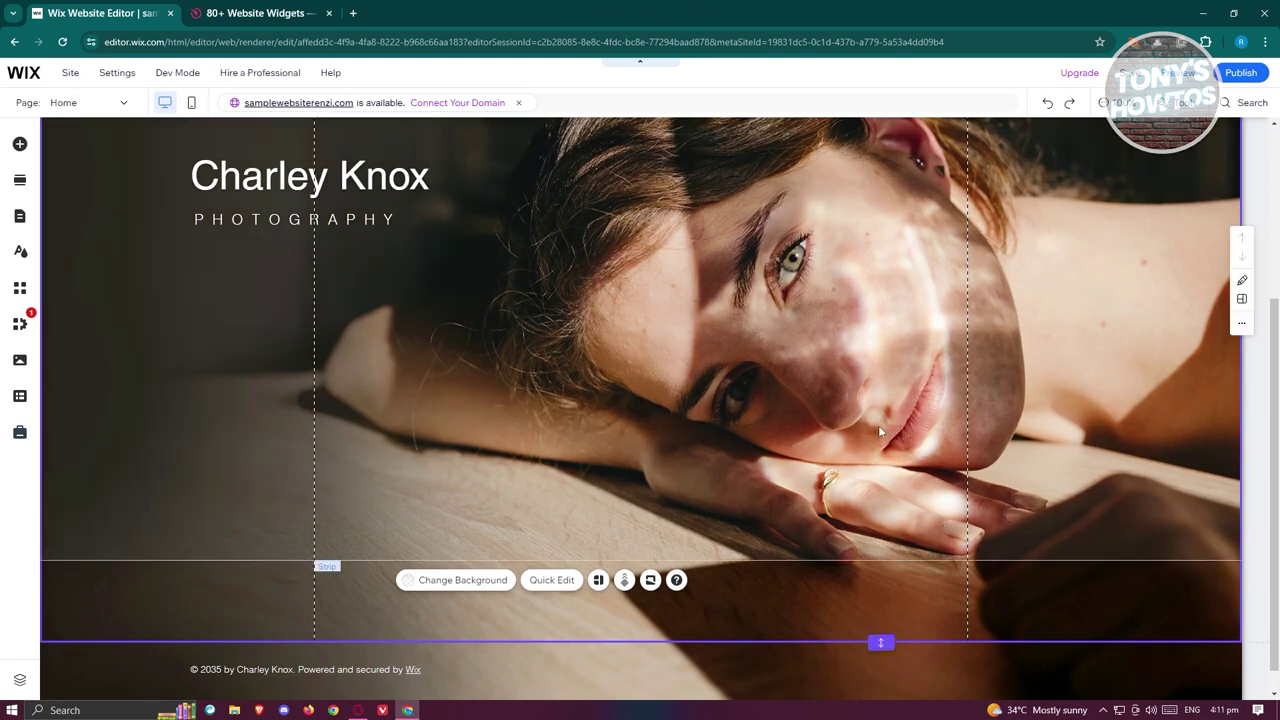
Add a blank section below the photo section, then switch to the Elfsight browser tab
scroll(880, 430, "down", 1)
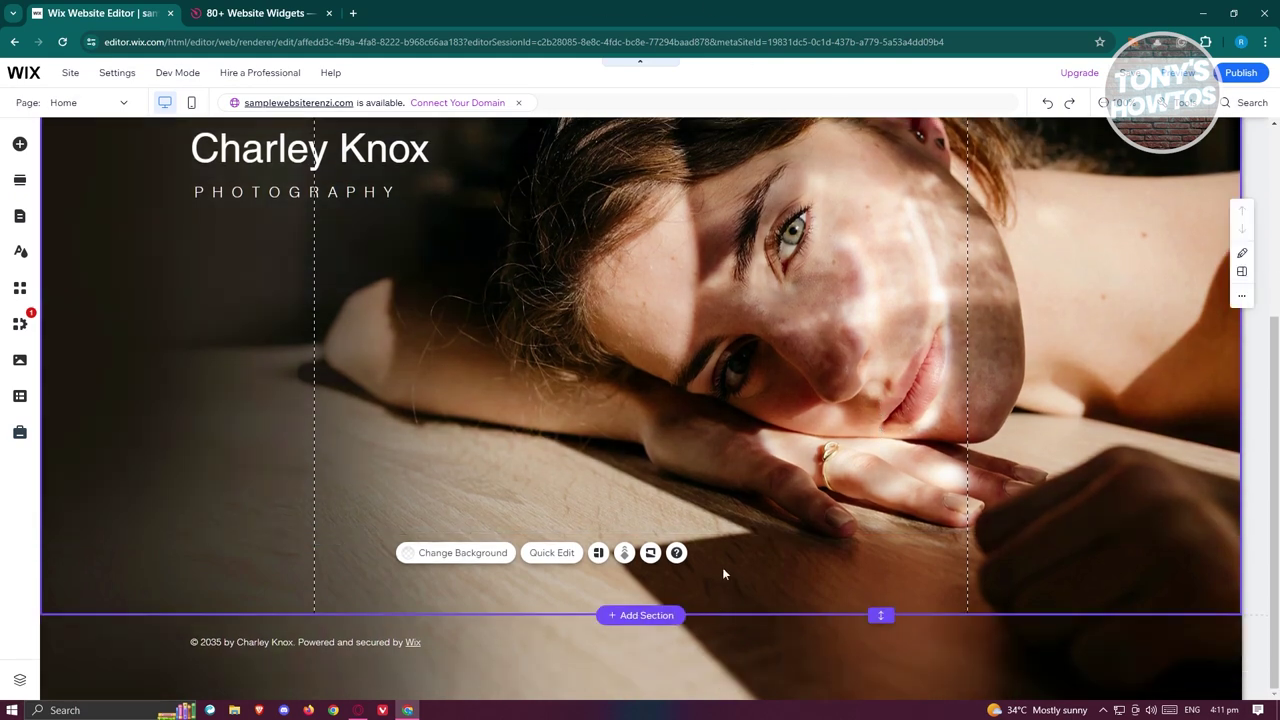
mouse_move(625, 615)
left_click(628, 615)
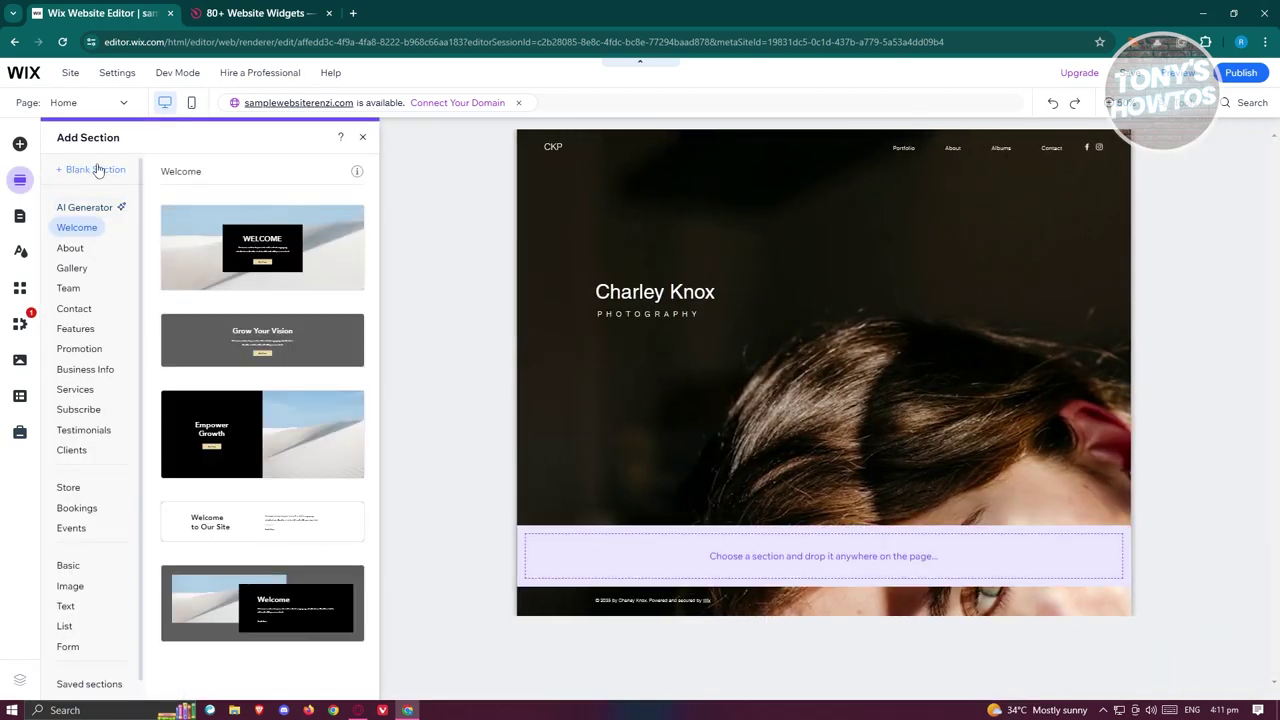
left_click(98, 170)
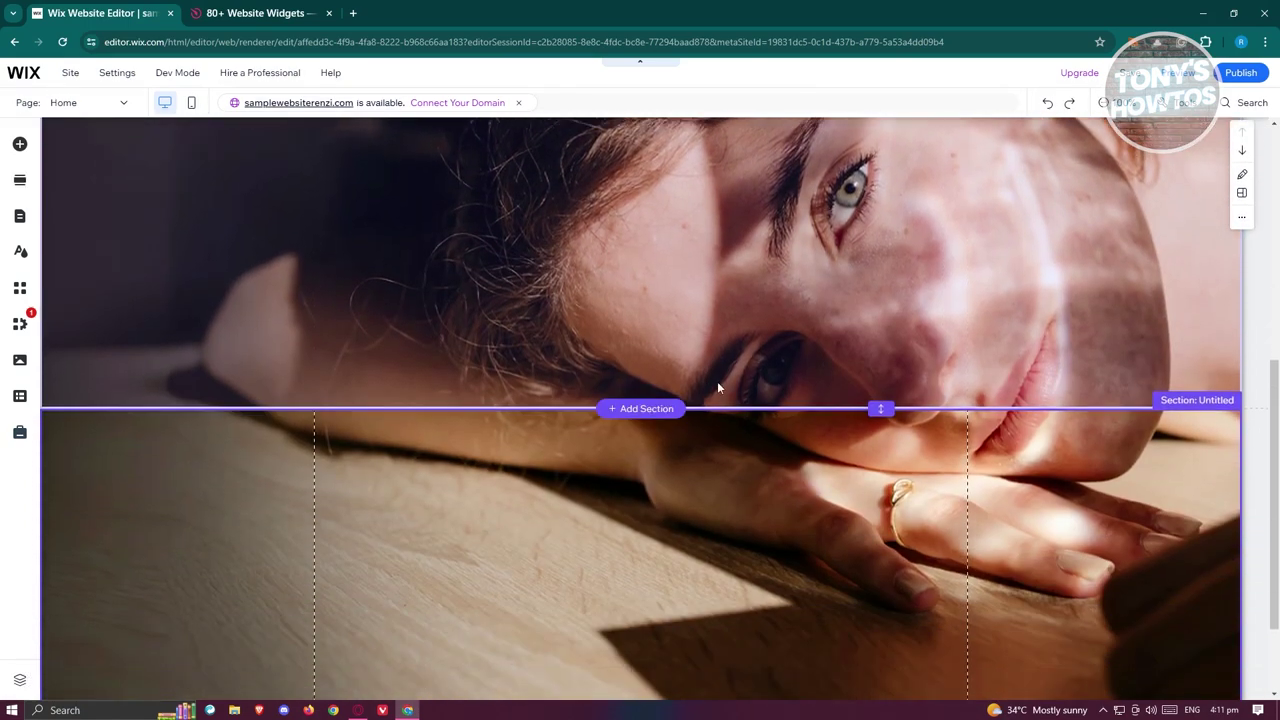
scroll(720, 385, "down", 2)
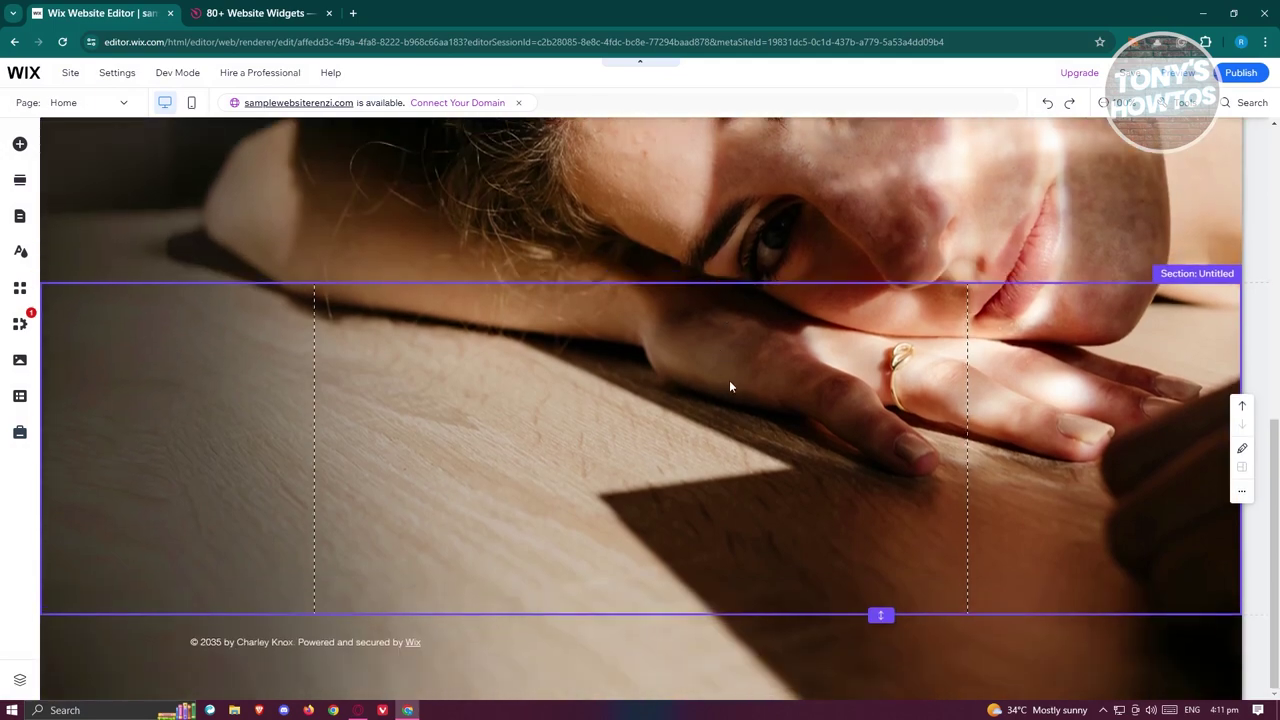
left_click(289, 10)
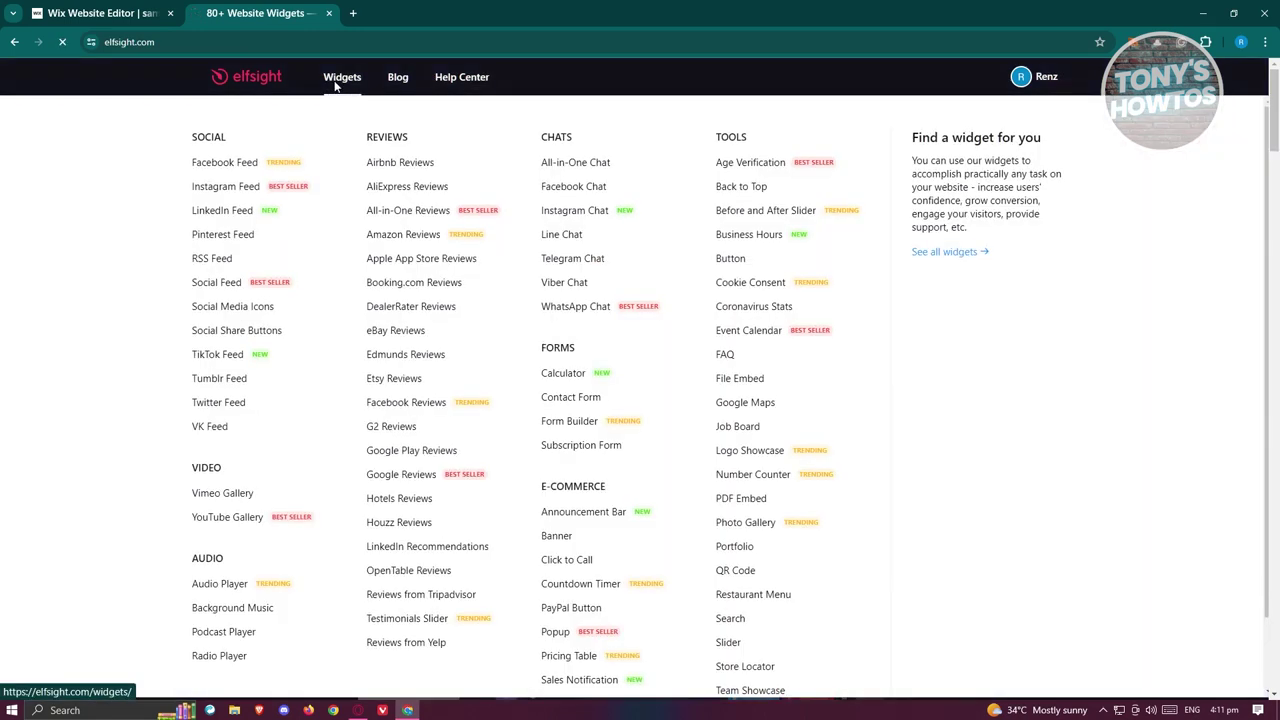
Search Elfsight's widget catalogue for 'POD' and open the Podcast Player widget page
left_click(337, 82)
scroll(592, 277, "down", 2)
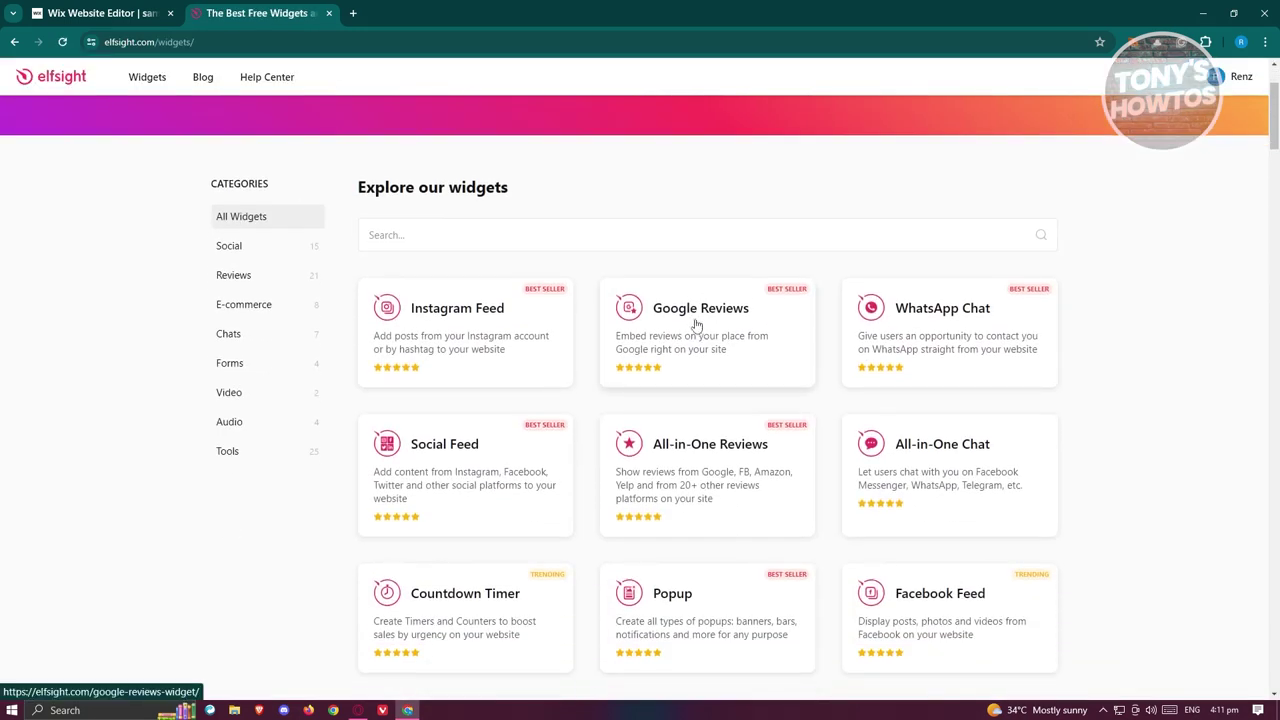
left_click(550, 232)
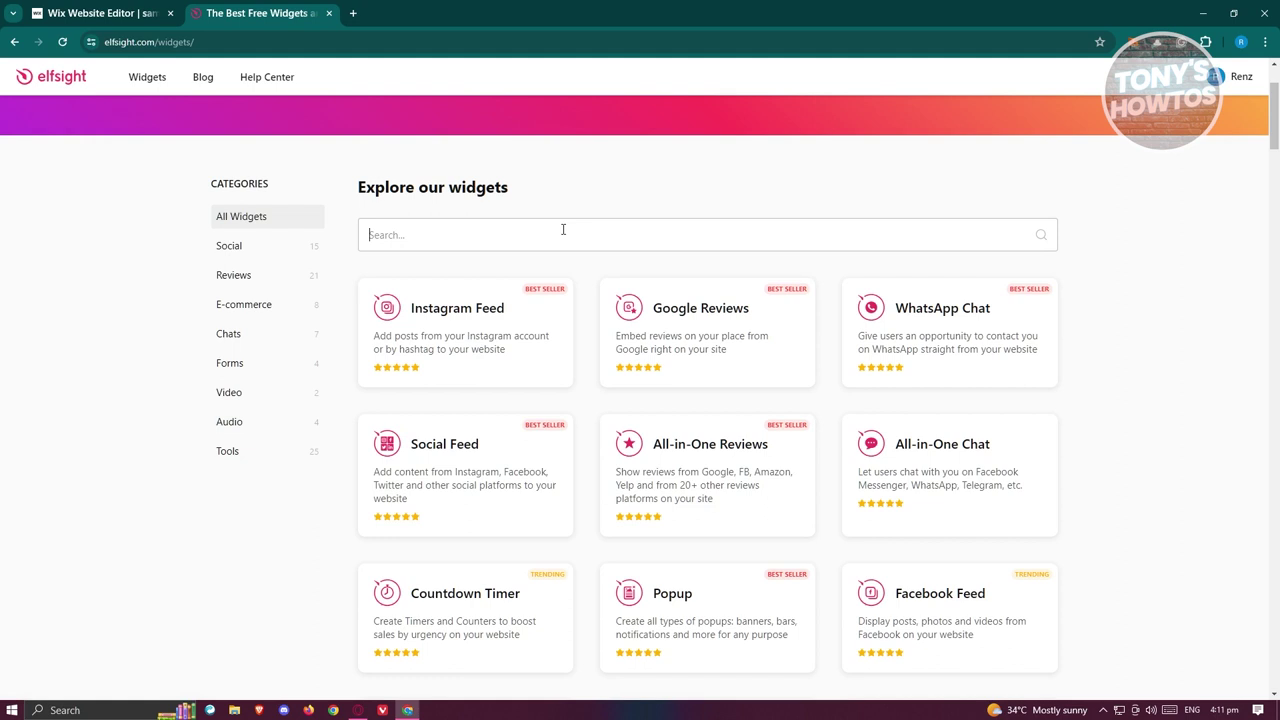
type("PODCAST")
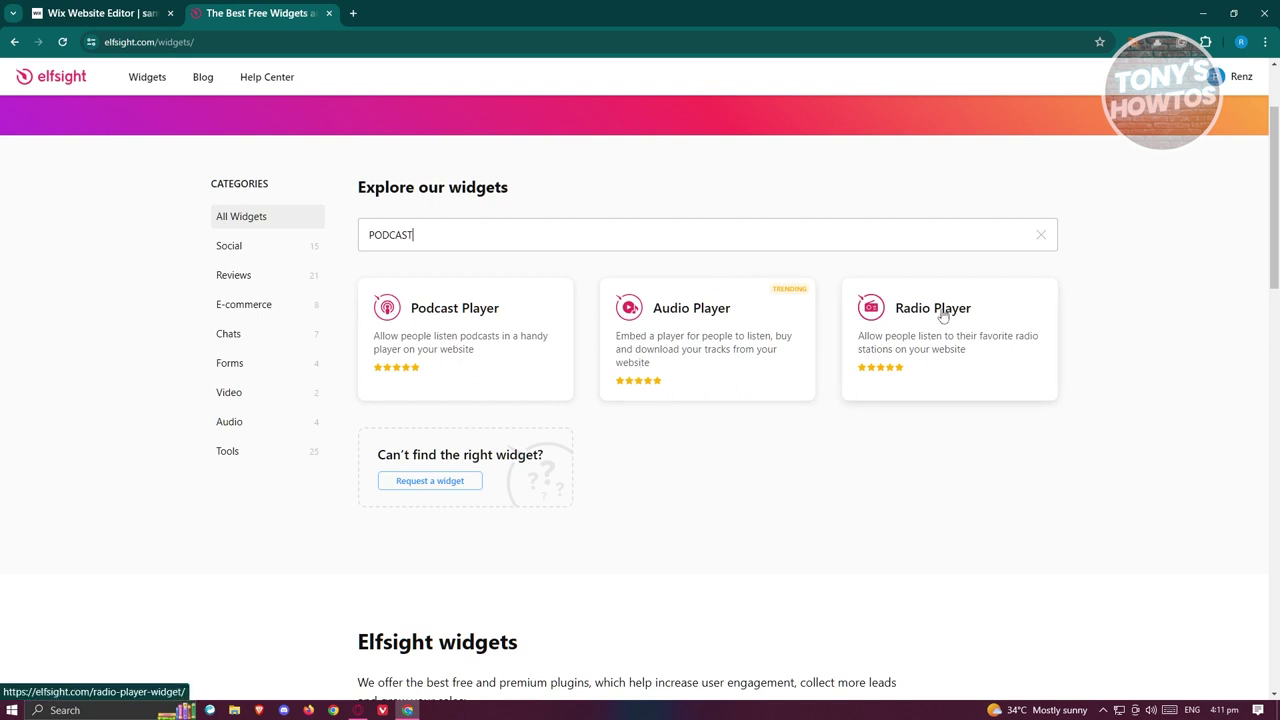
left_click(417, 313)
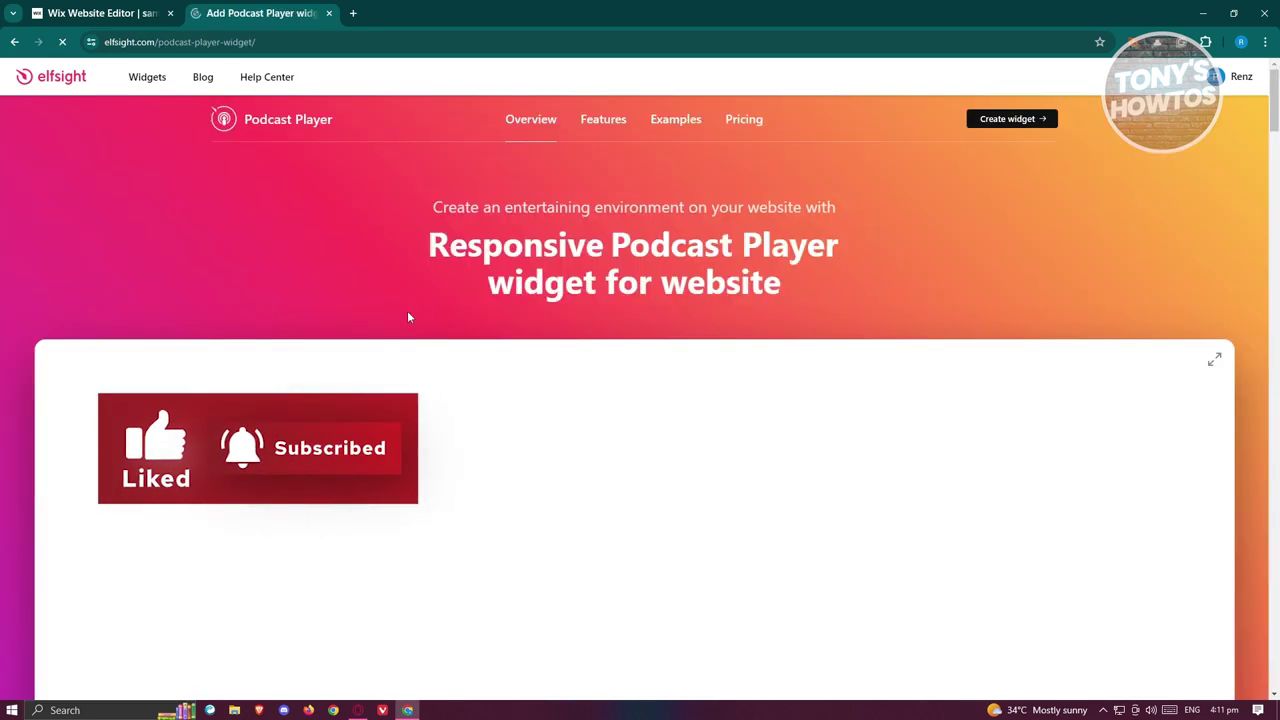
Preview the Business Coaching and Music Reviews templates, then continue with Physical & Mental Health
scroll(455, 365, "down", 3)
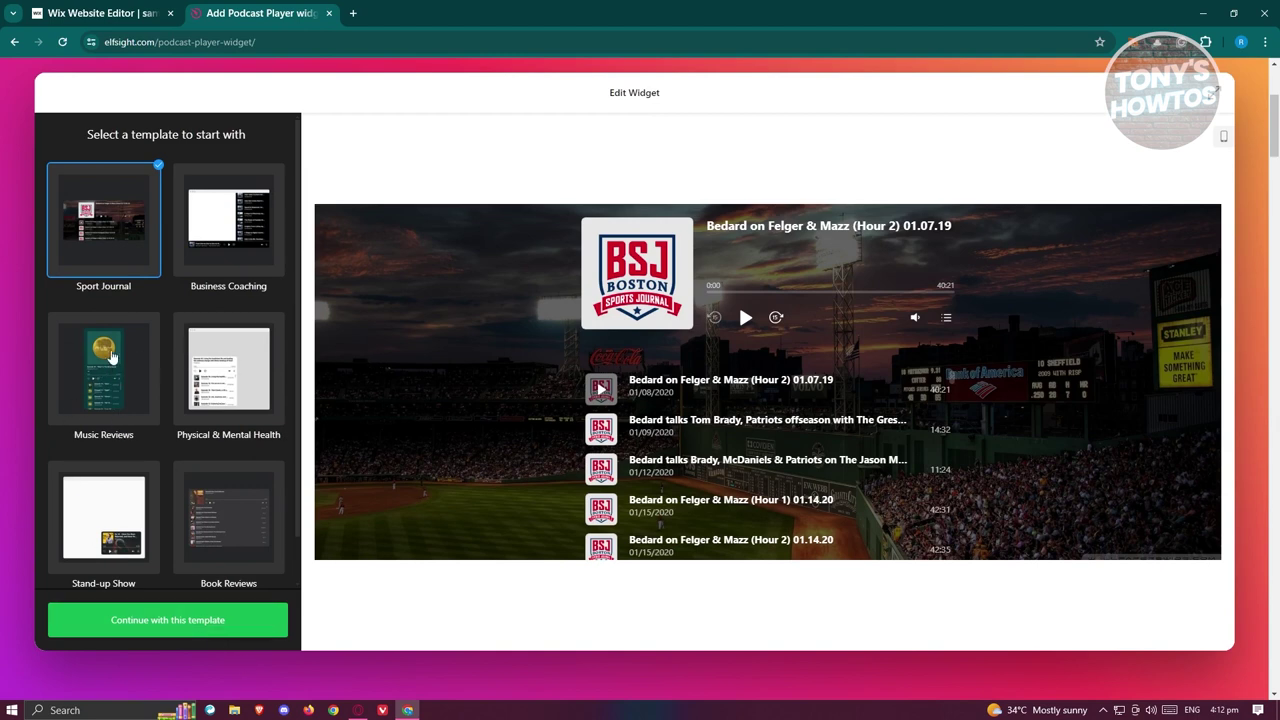
left_click(241, 231)
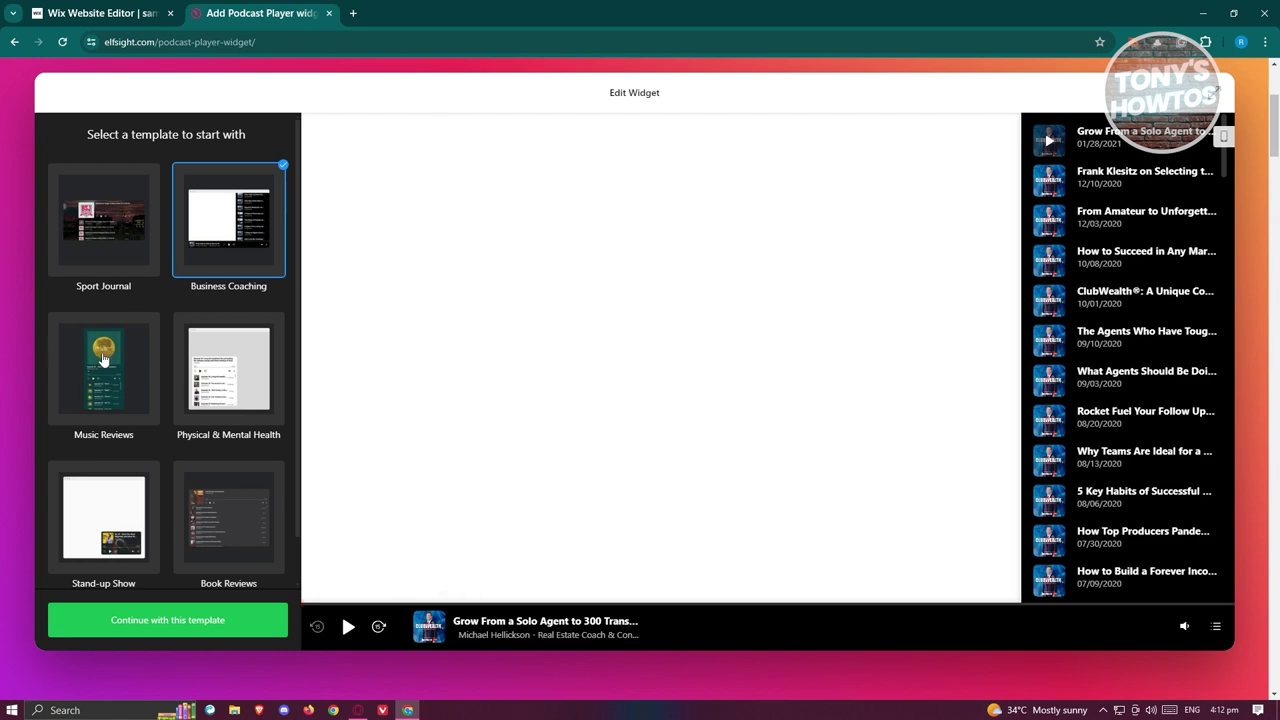
left_click(103, 358)
scroll(757, 505, "down", 2)
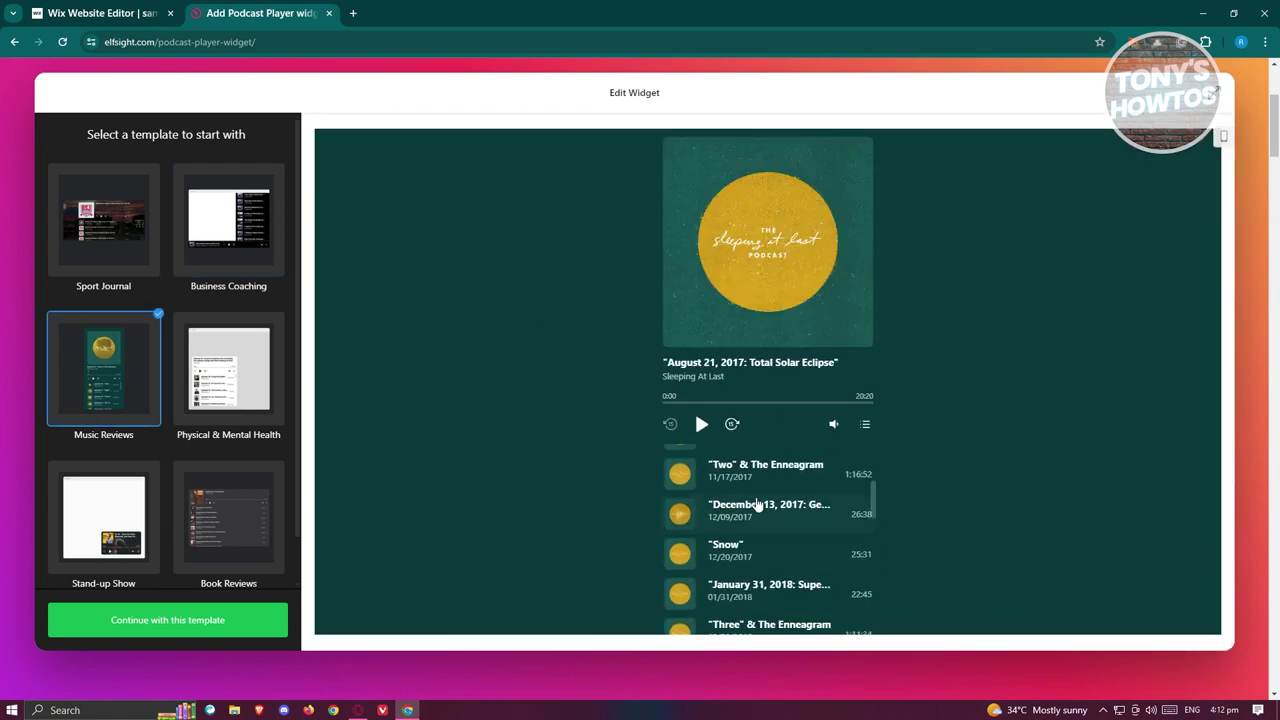
scroll(757, 505, "down", 8)
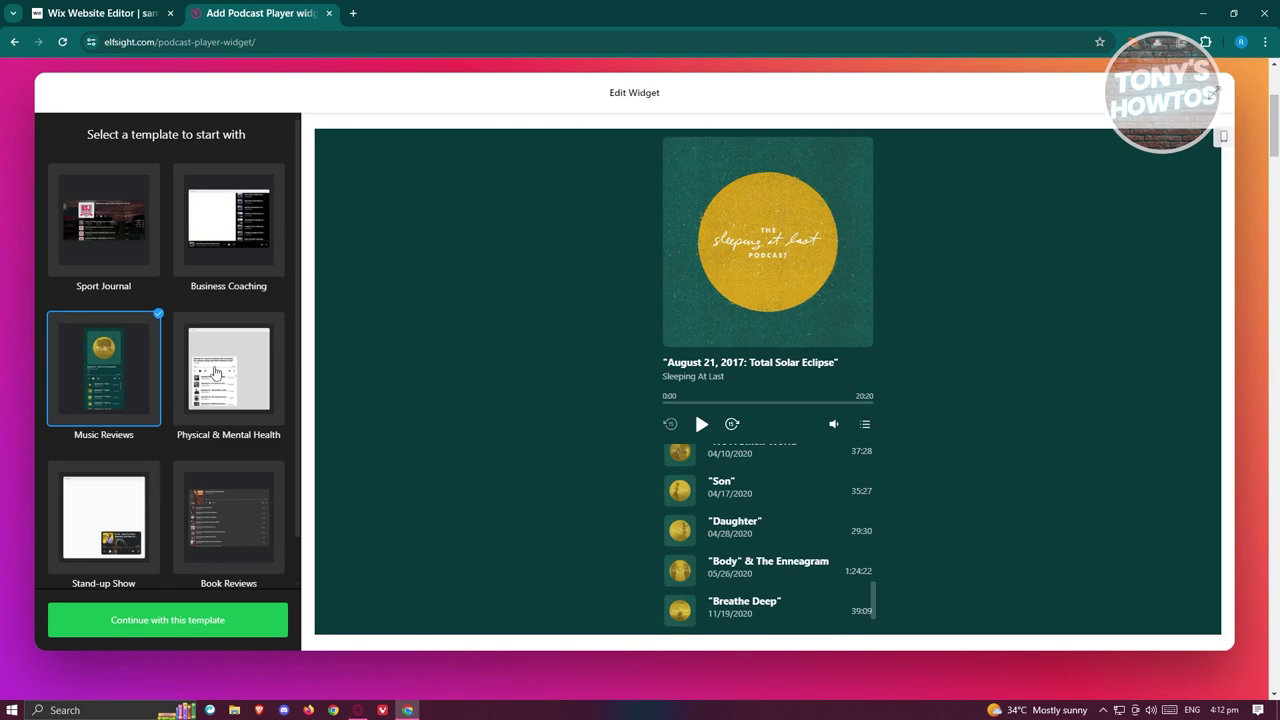
left_click(215, 372)
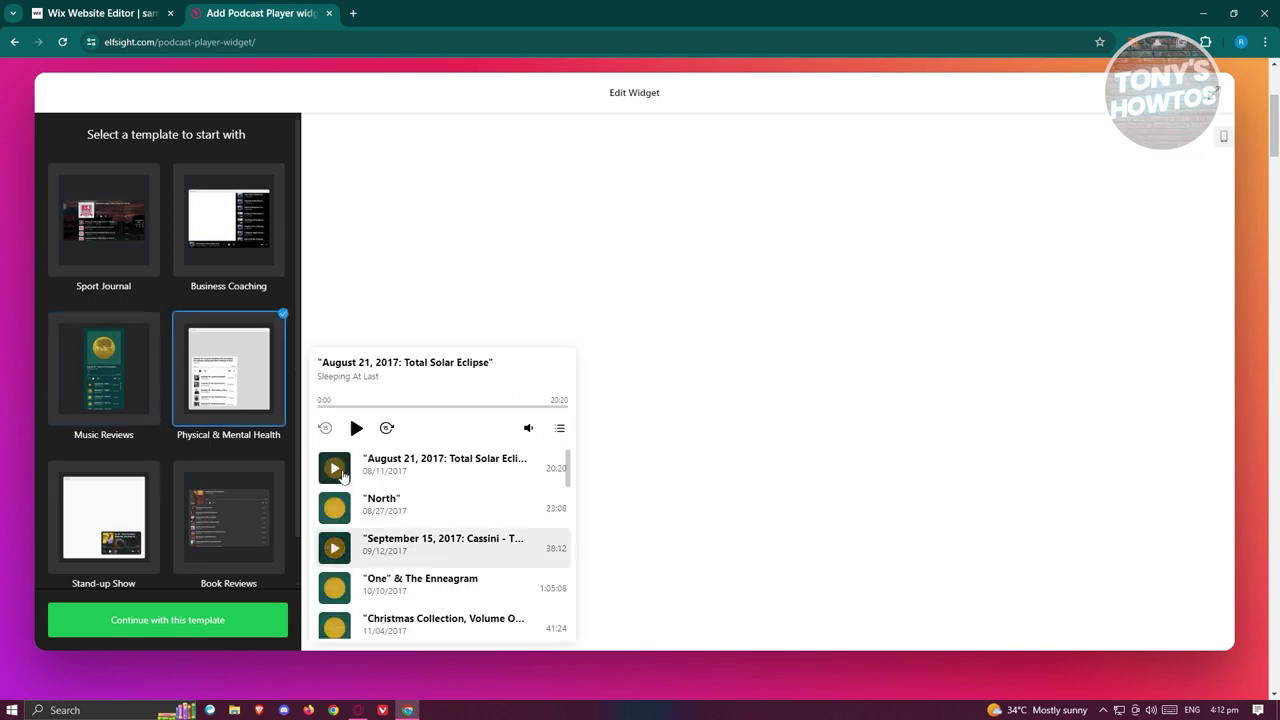
scroll(470, 560, "down", 4)
scroll(483, 471, "up", 6)
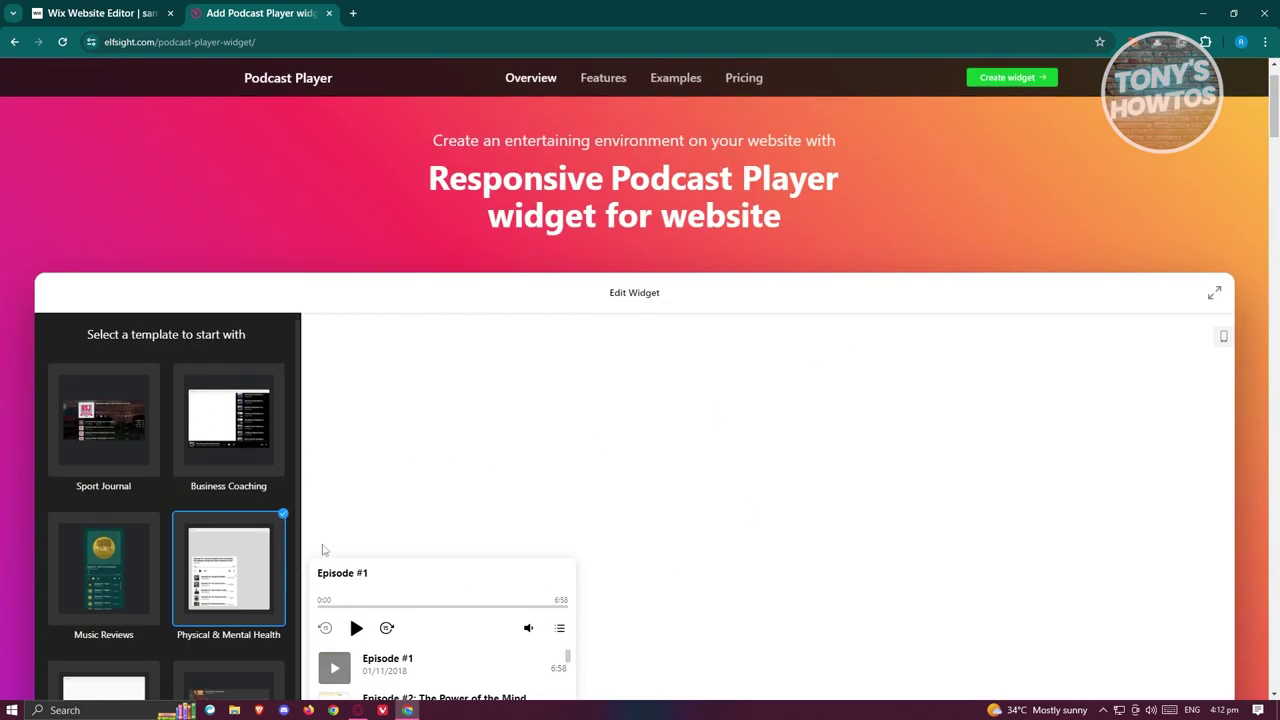
scroll(323, 549, "down", 2)
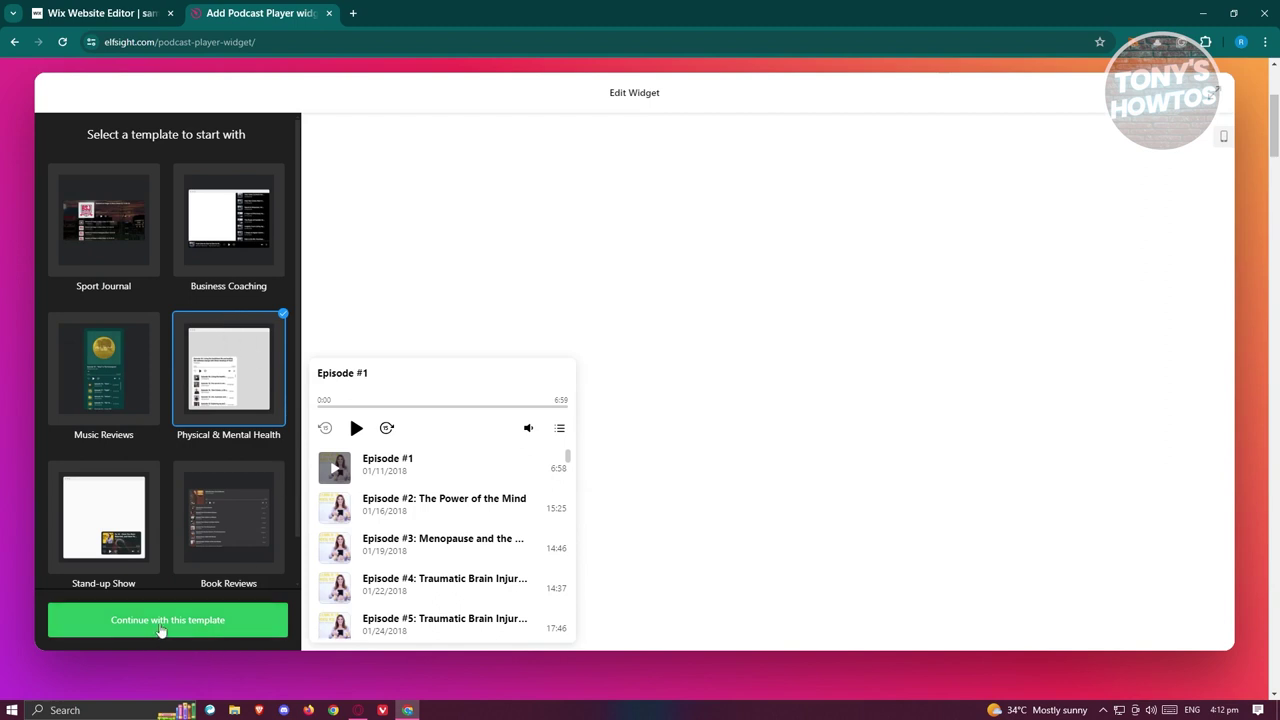
left_click(168, 622)
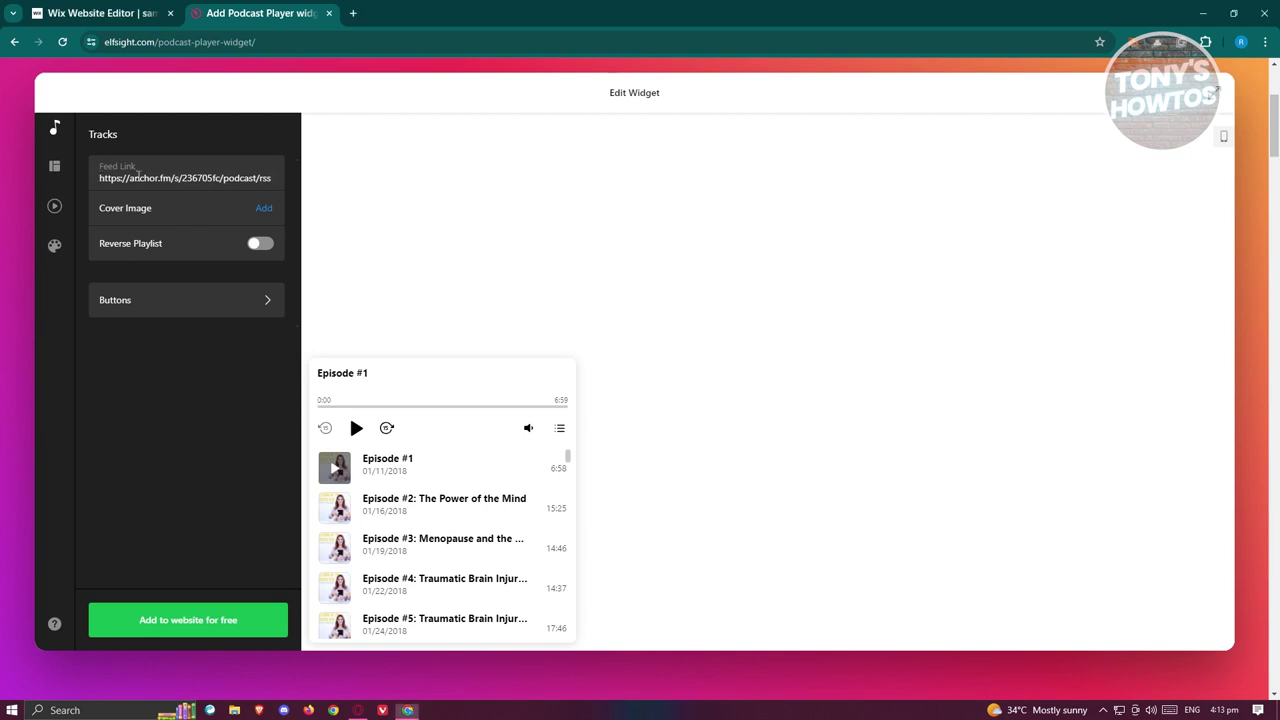
Select the feed link, then add a cover image from the computer under Tracks
left_click_drag(100, 177, 265, 179)
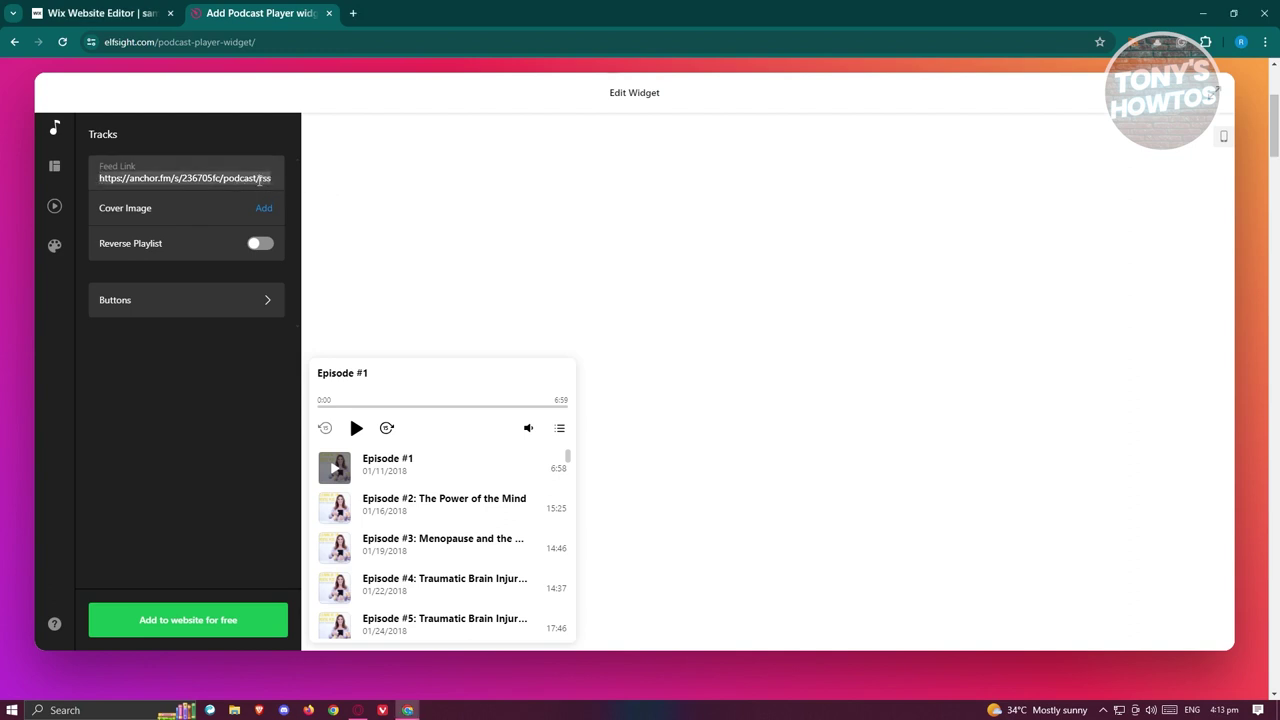
left_click(264, 208)
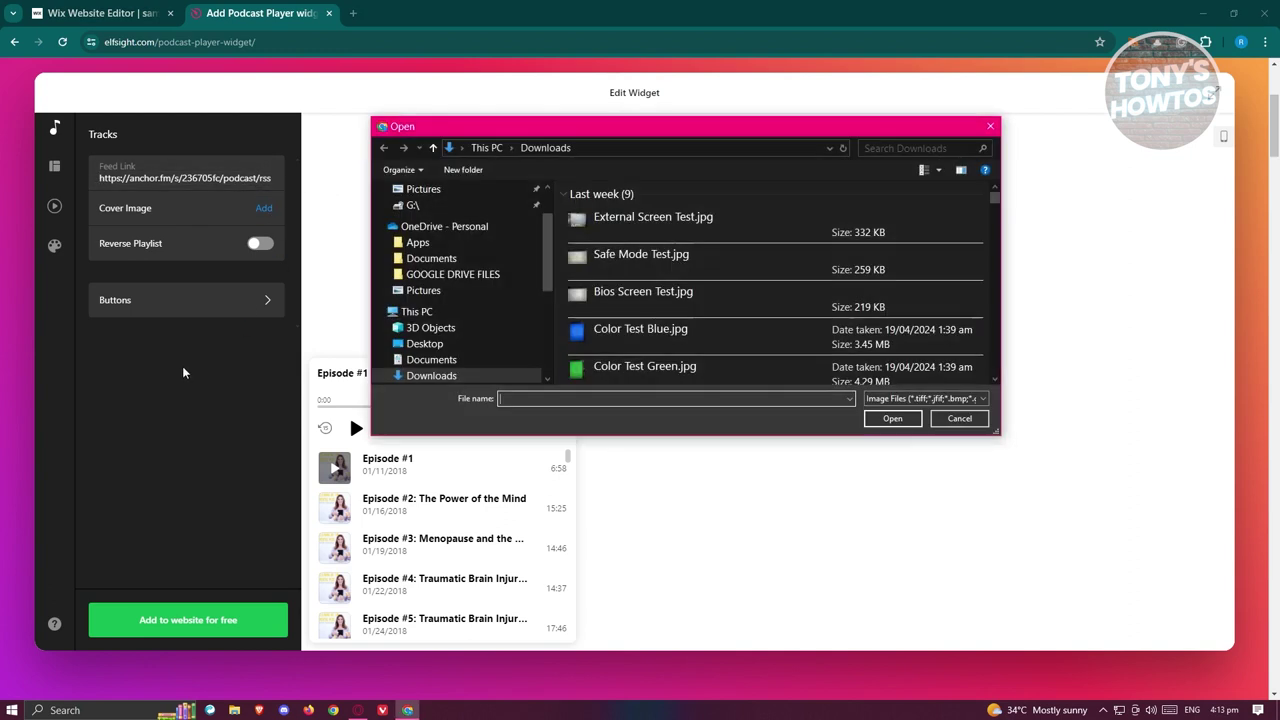
scroll(672, 288, "down", 15)
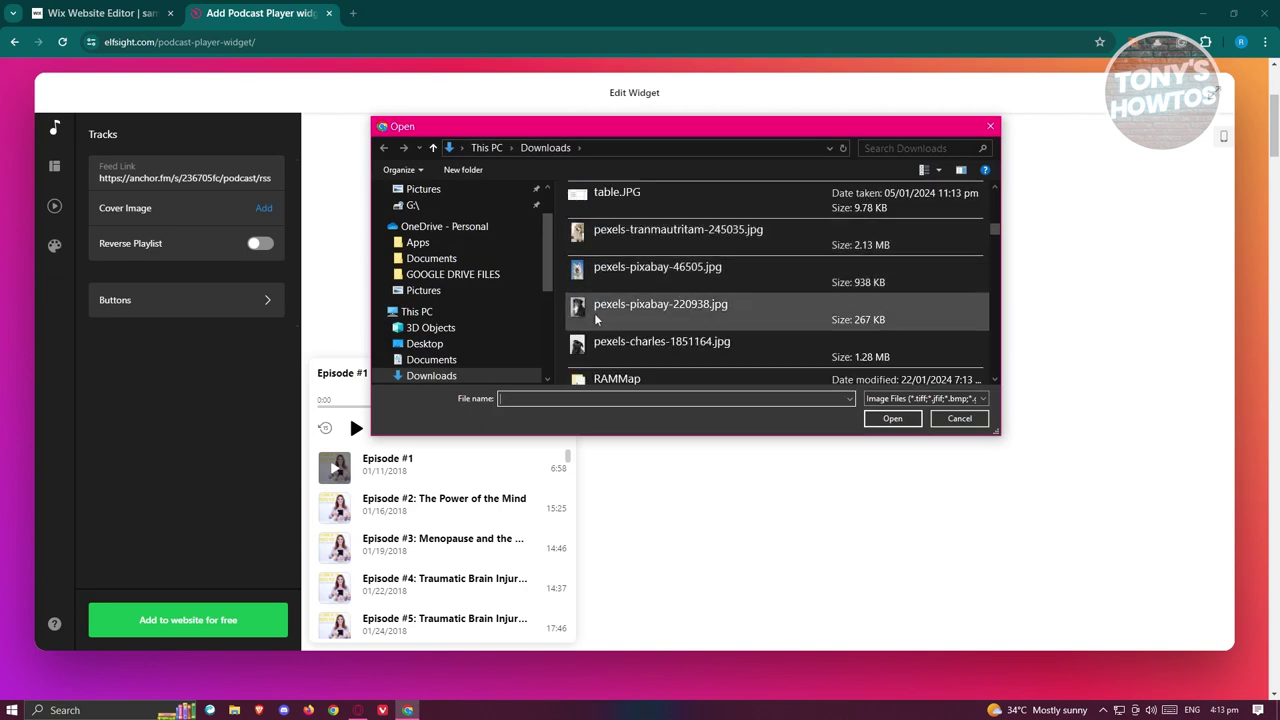
scroll(630, 305, "down", 3)
scroll(630, 300, "up", 1)
scroll(632, 295, "down", 1)
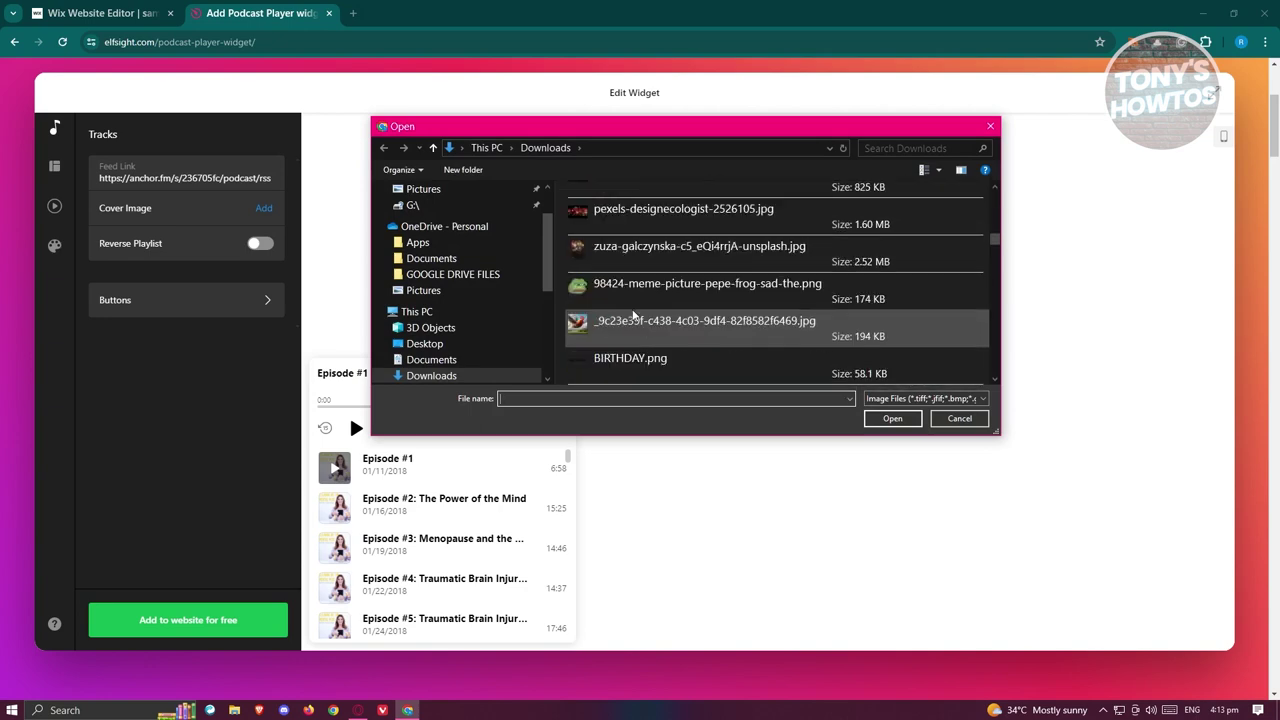
left_click(640, 323)
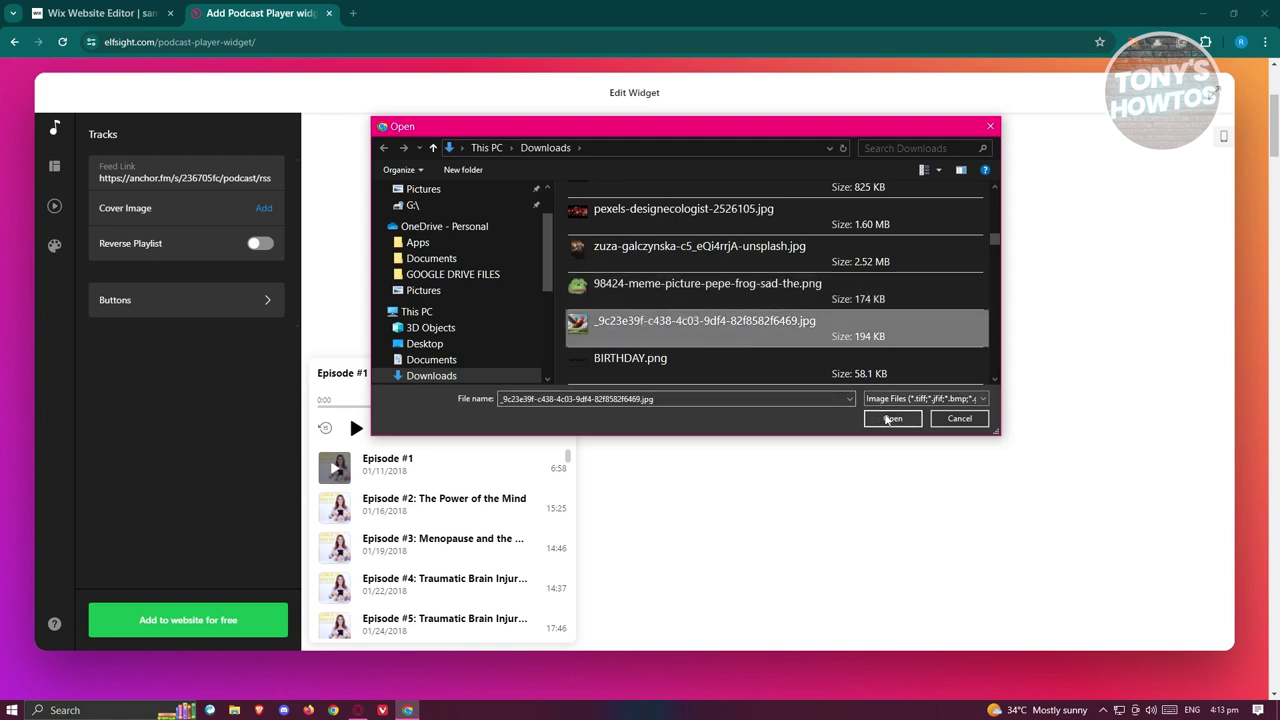
left_click(892, 418)
Open the Buttons settings and focus the RSS and Spotify Url fields
left_click(257, 406)
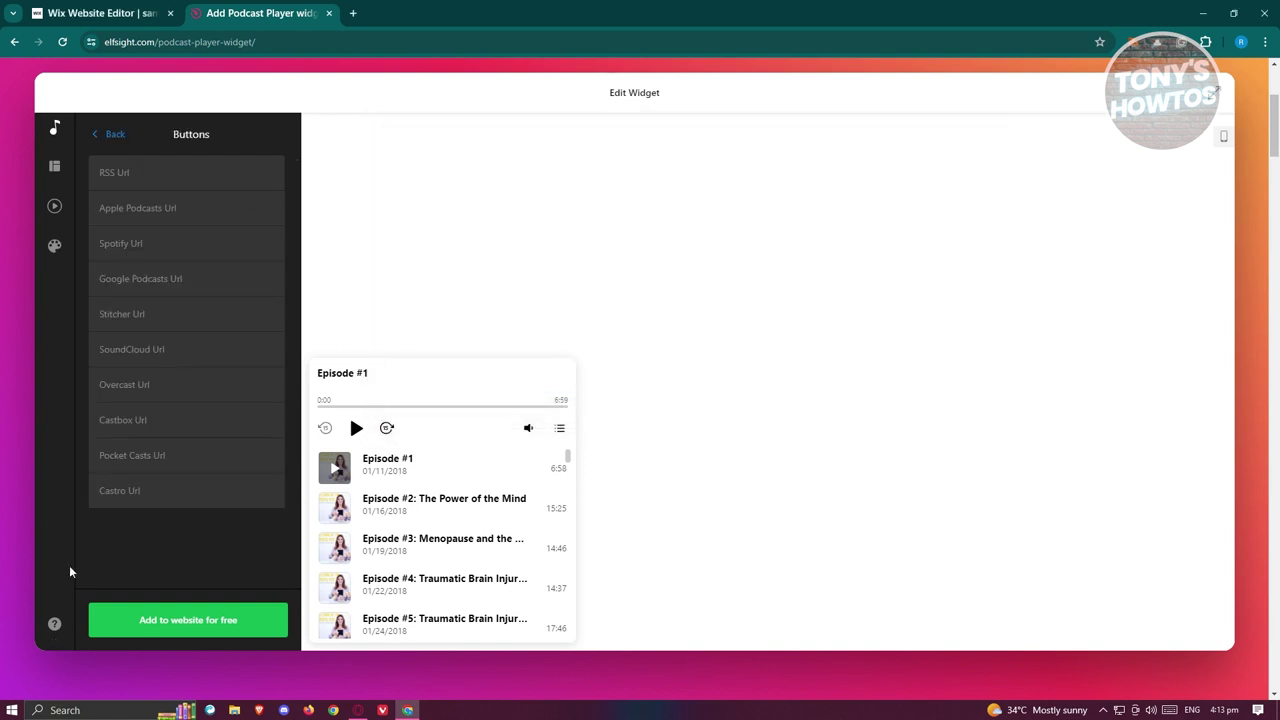
left_click(107, 175)
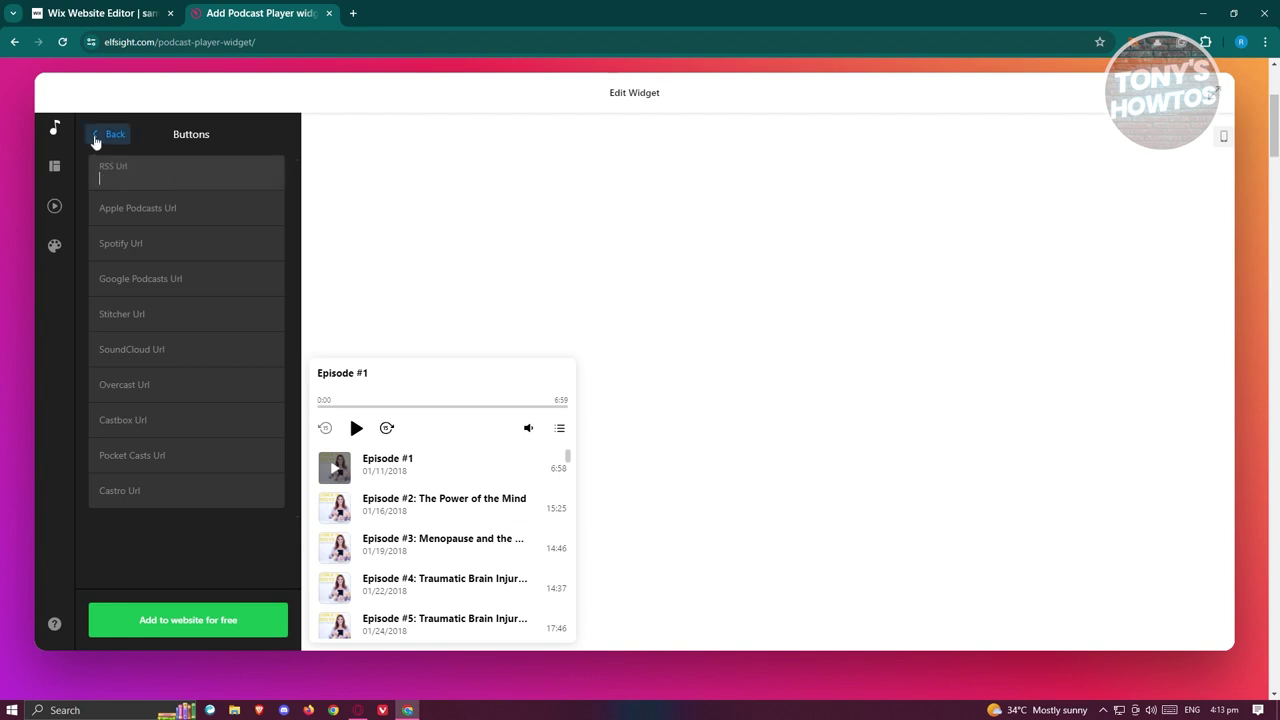
left_click(162, 249)
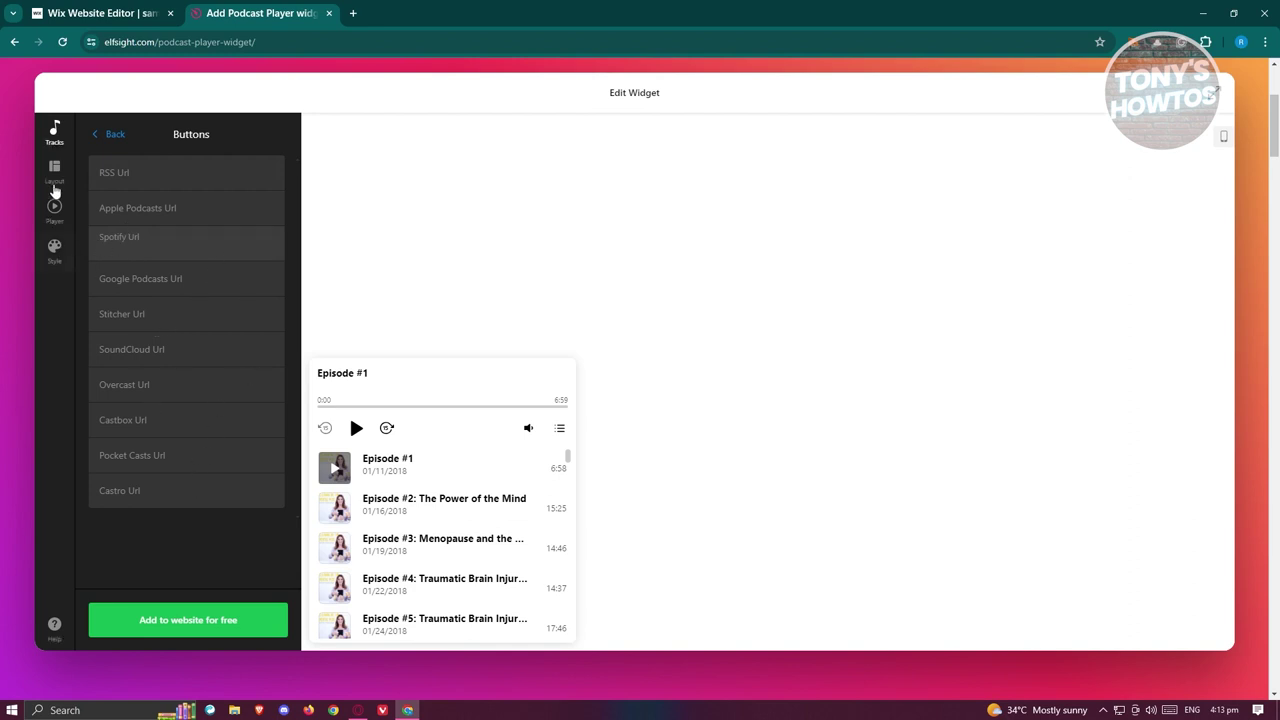
Review the Tracks, Layout, Player and Style settings, then save via 'Add to website for free'
left_click(52, 128)
left_click(50, 170)
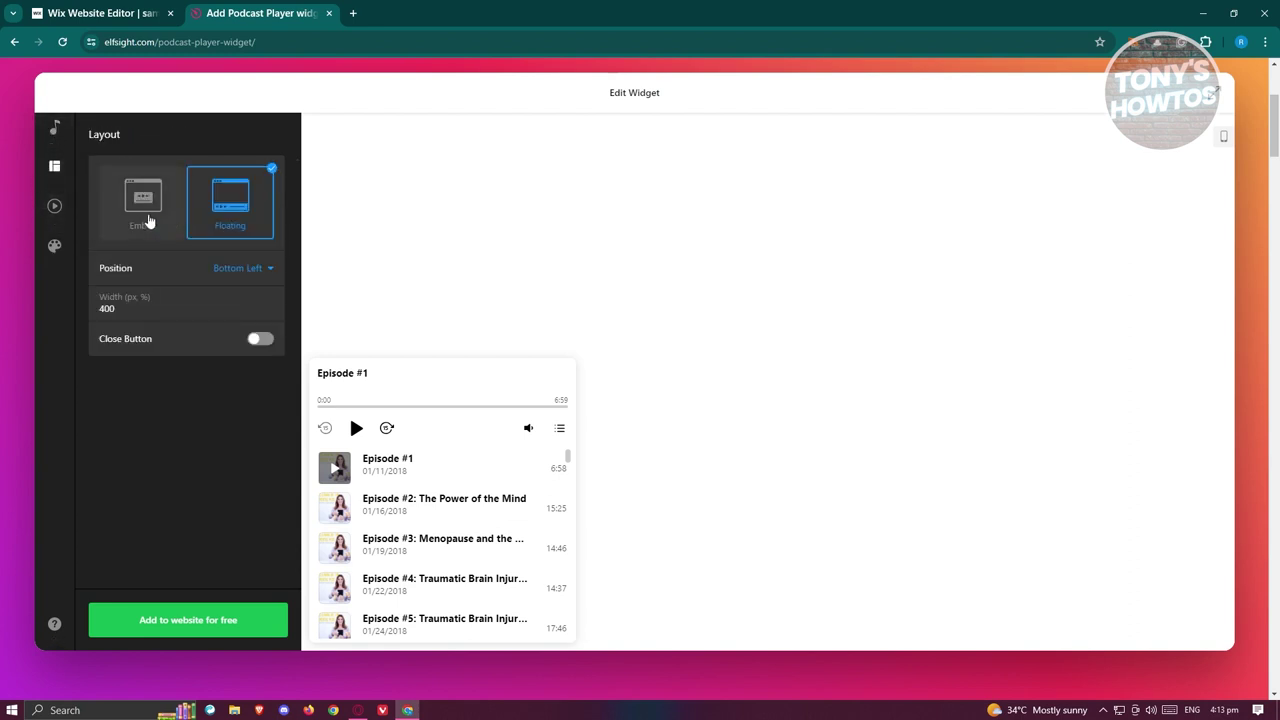
left_click(54, 208)
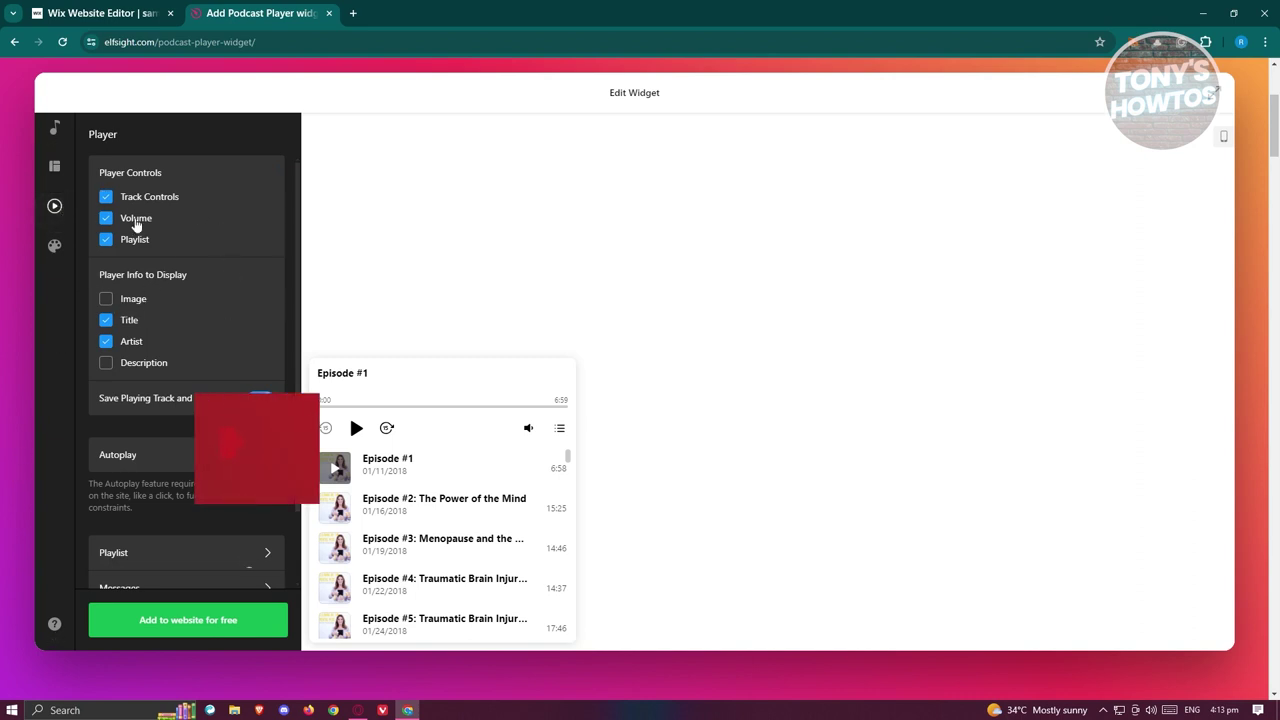
left_click(58, 256)
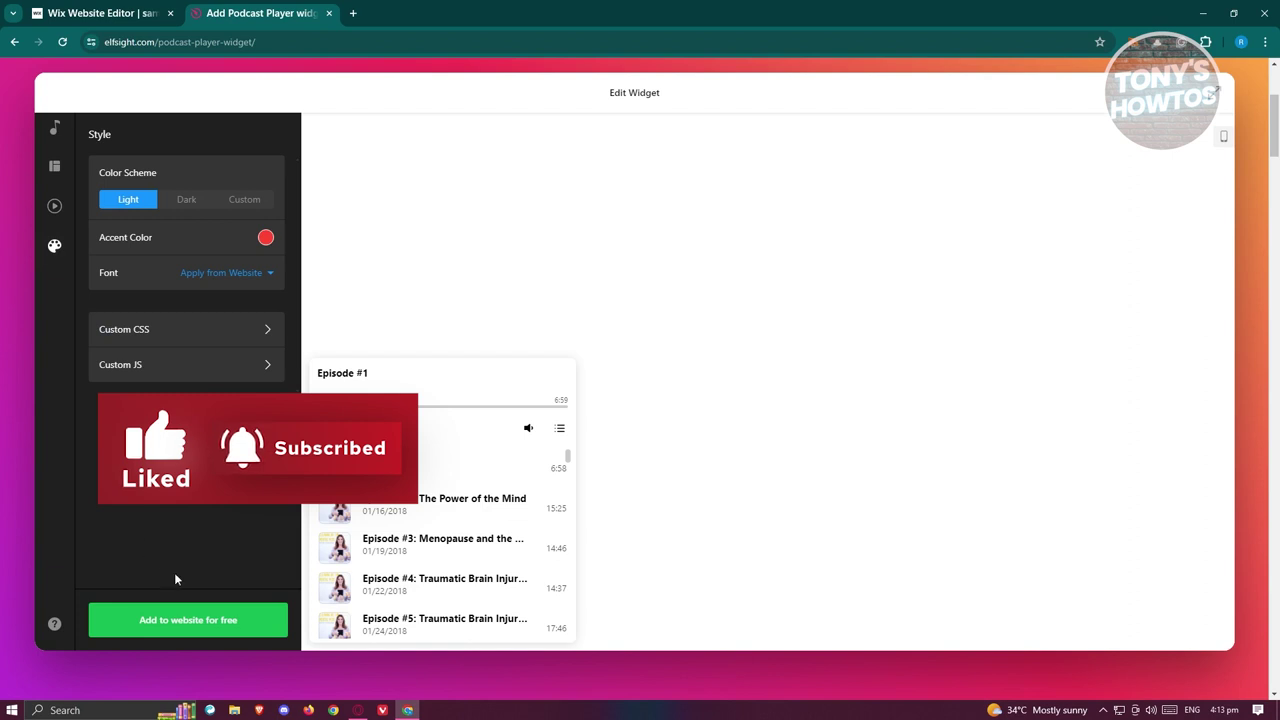
left_click(190, 628)
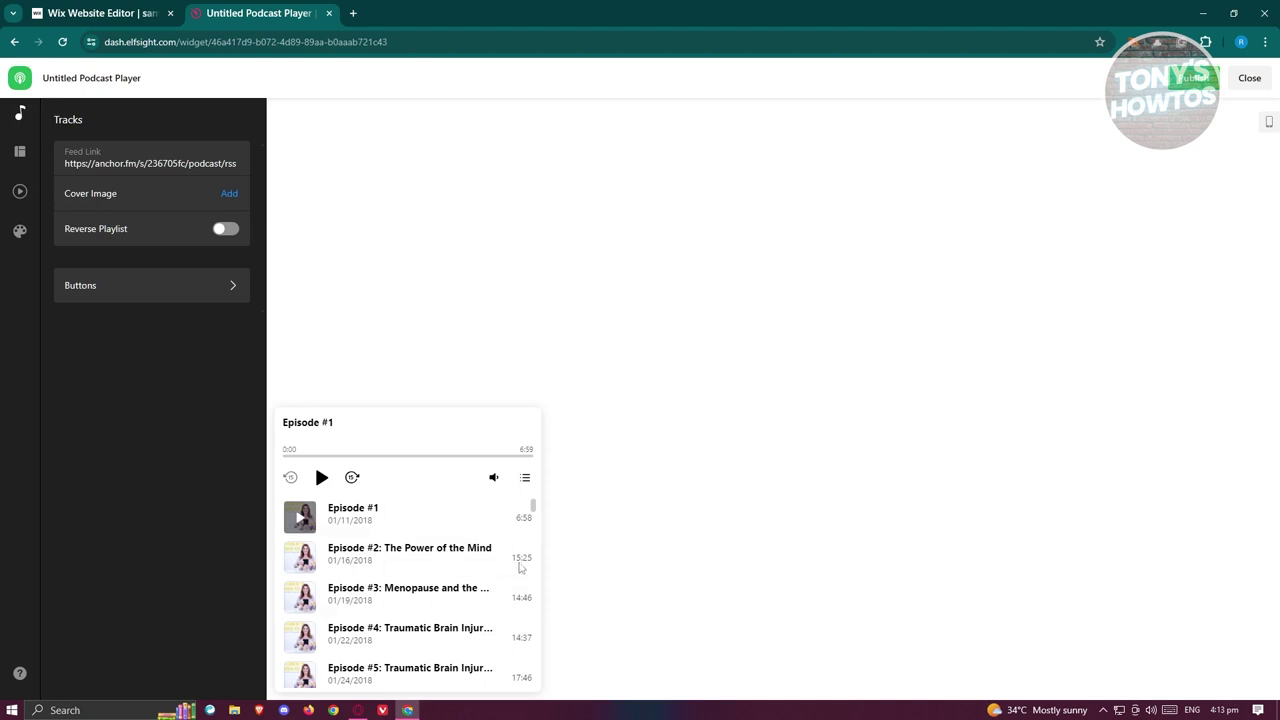
Publish the widget on the Free plan, copy its embed code, and return to Wix Editor
left_click(1192, 78)
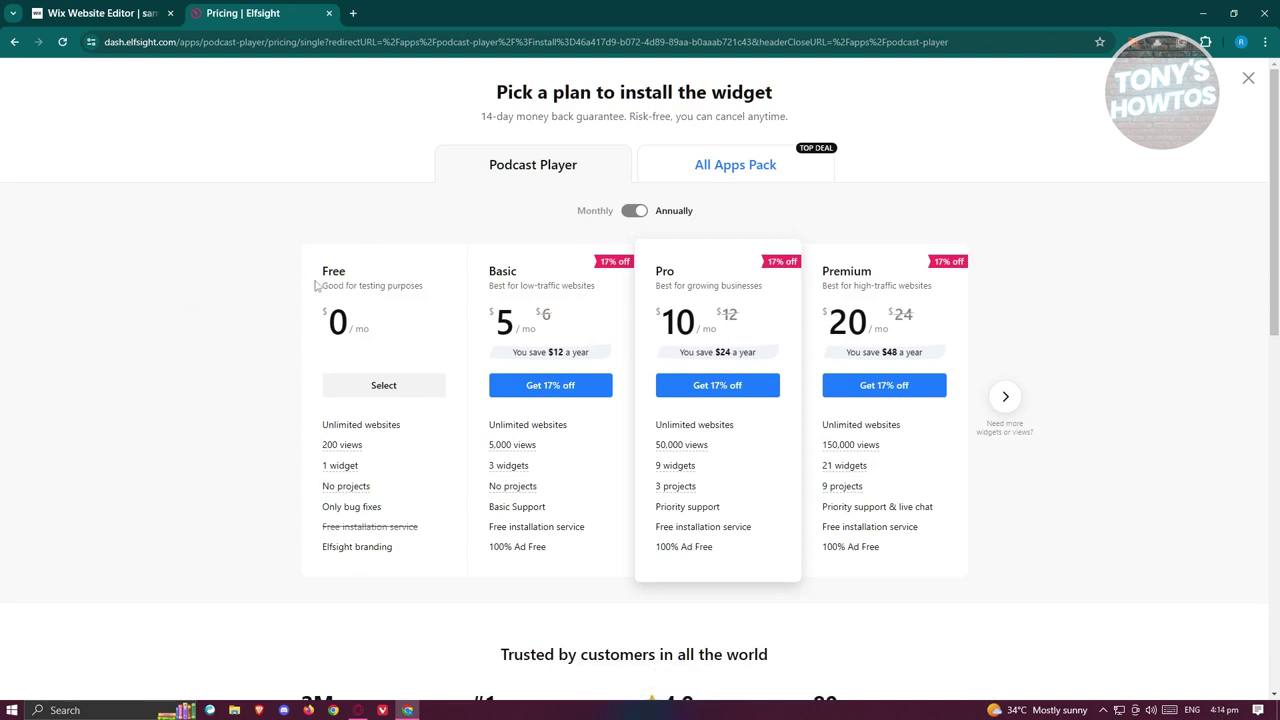
left_click(431, 388)
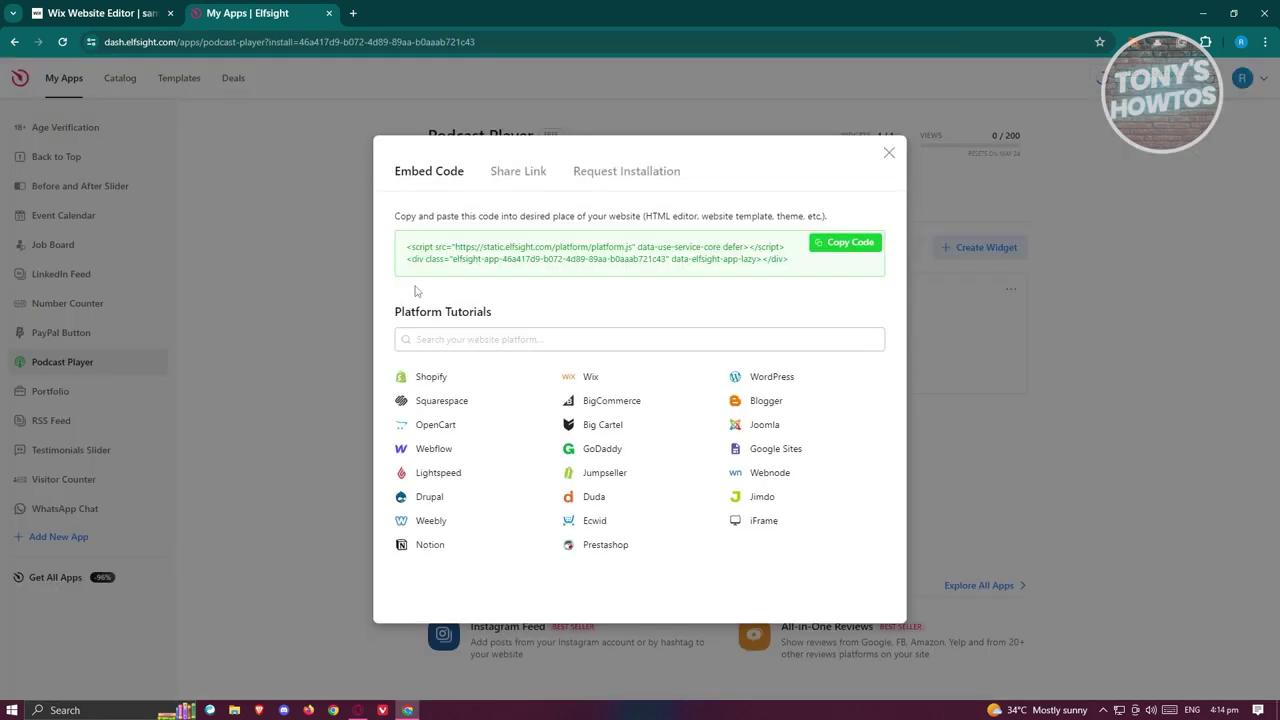
left_click(863, 250)
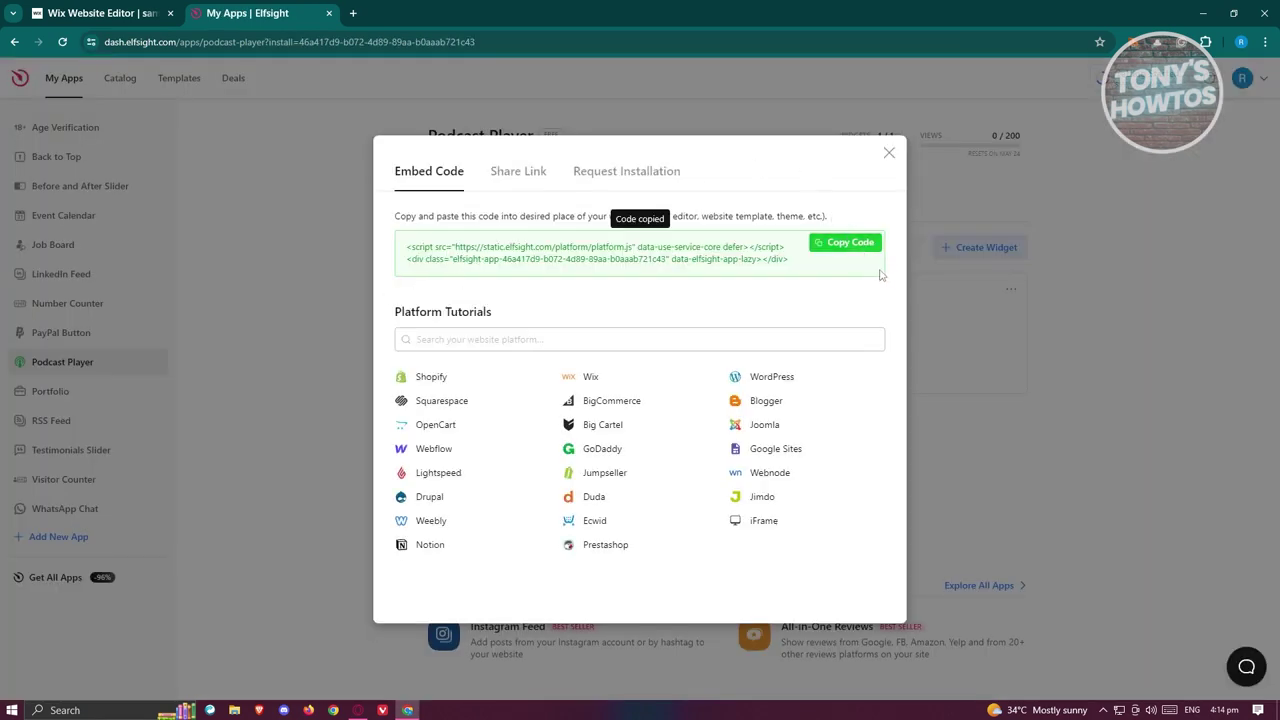
left_click(97, 10)
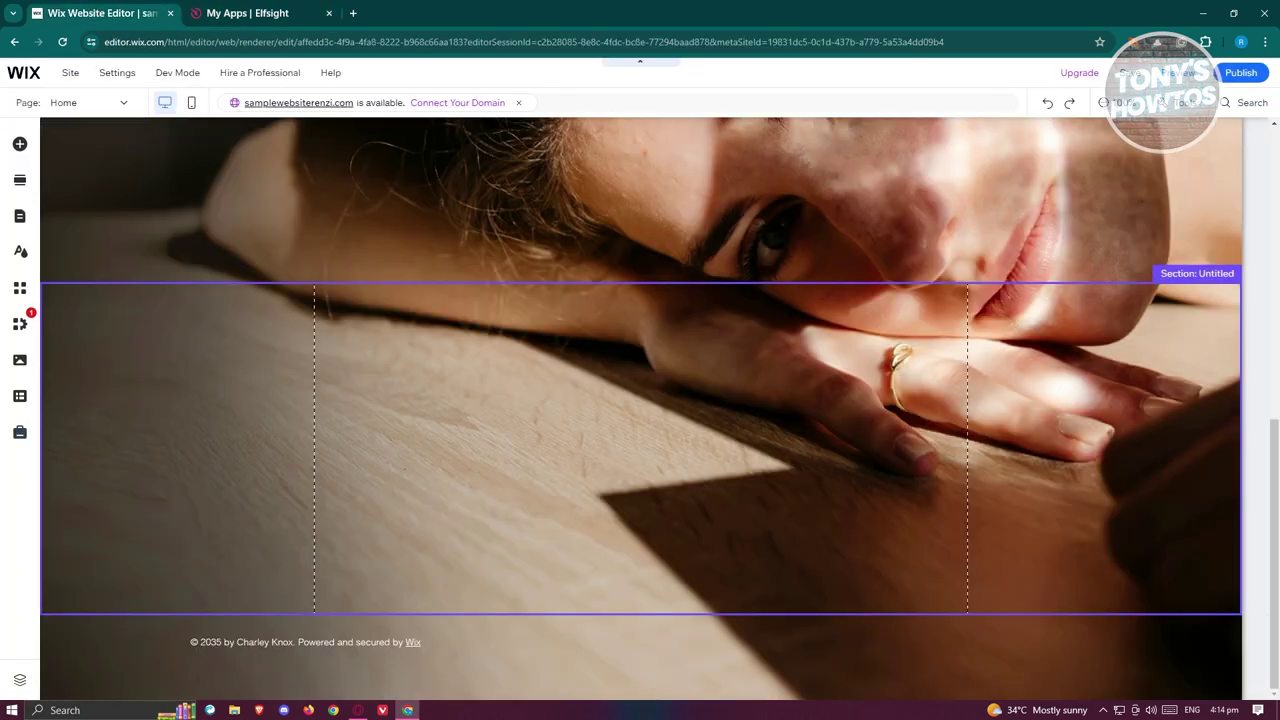
Add an Embed HTML element from the Embed Code category to the new section
left_click(18, 146)
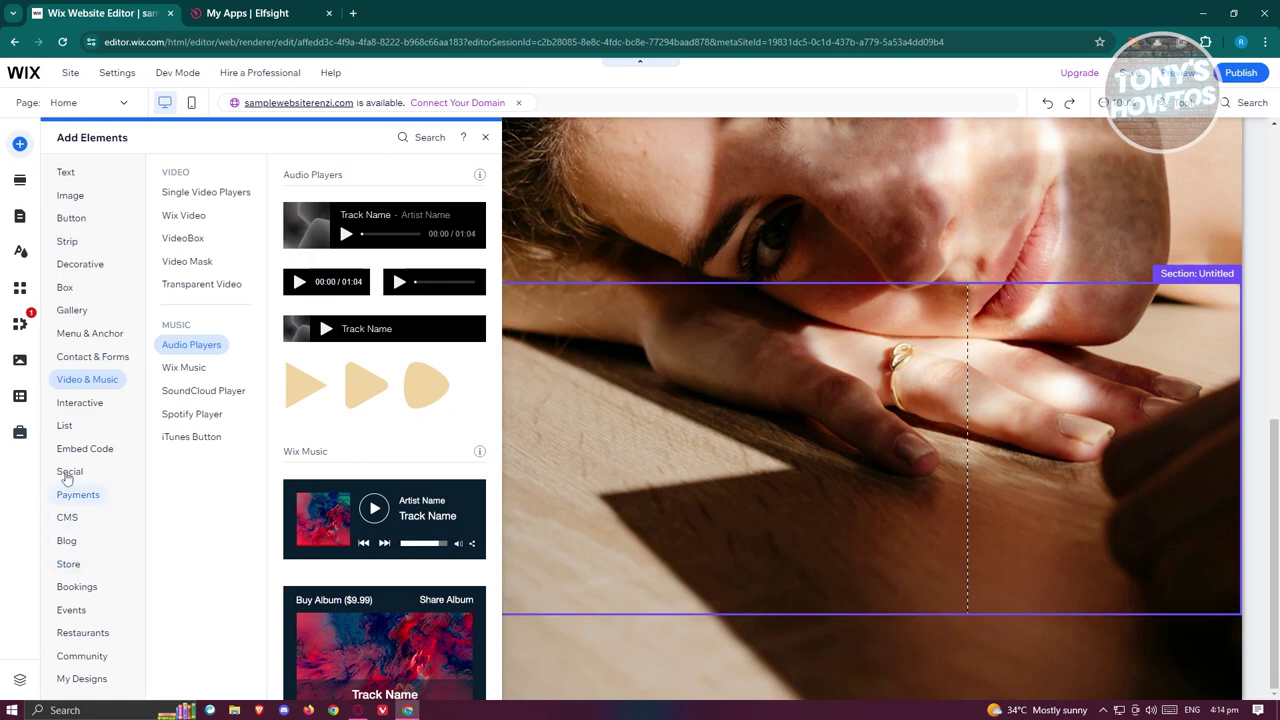
left_click(66, 540)
left_click(82, 632)
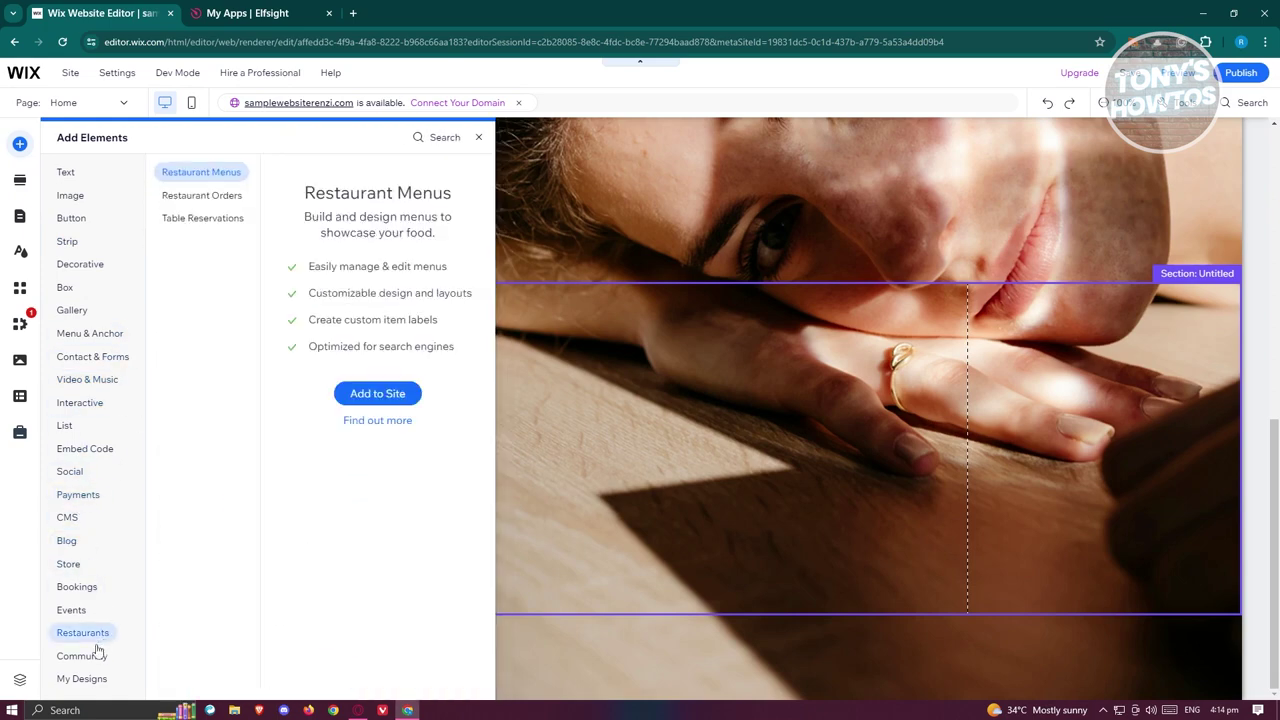
left_click(82, 655)
left_click(84, 450)
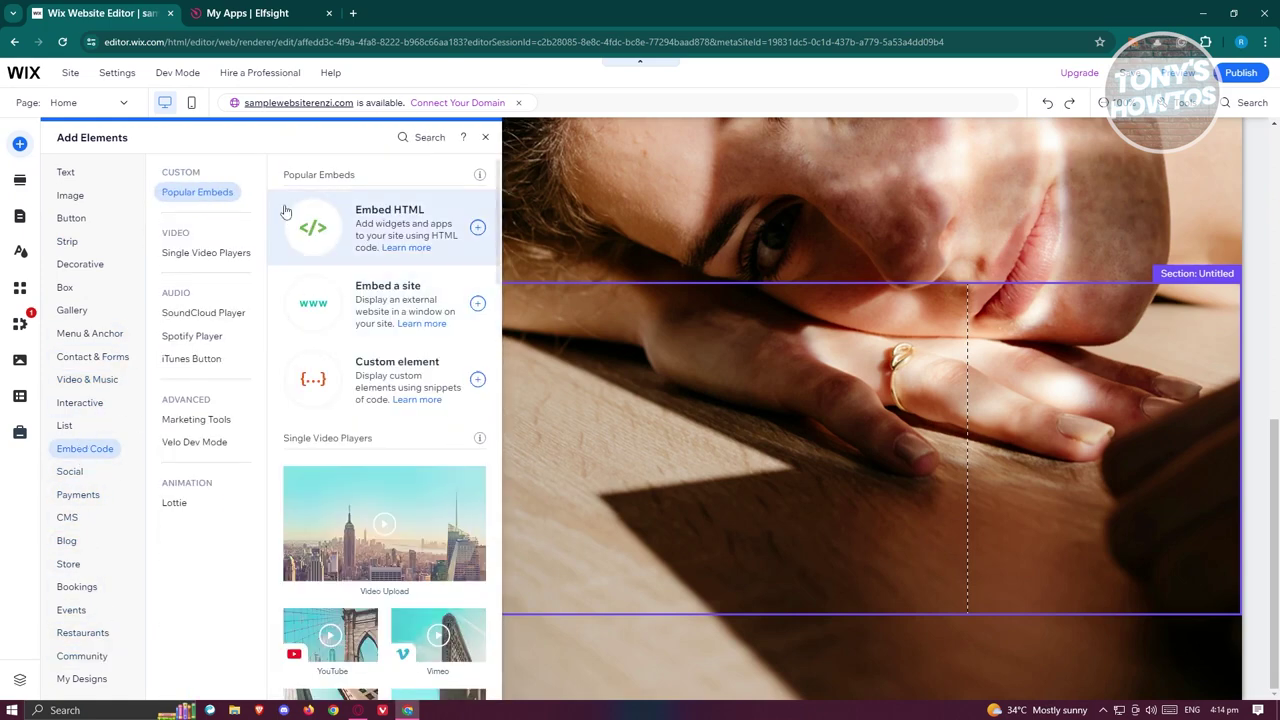
left_click(392, 220)
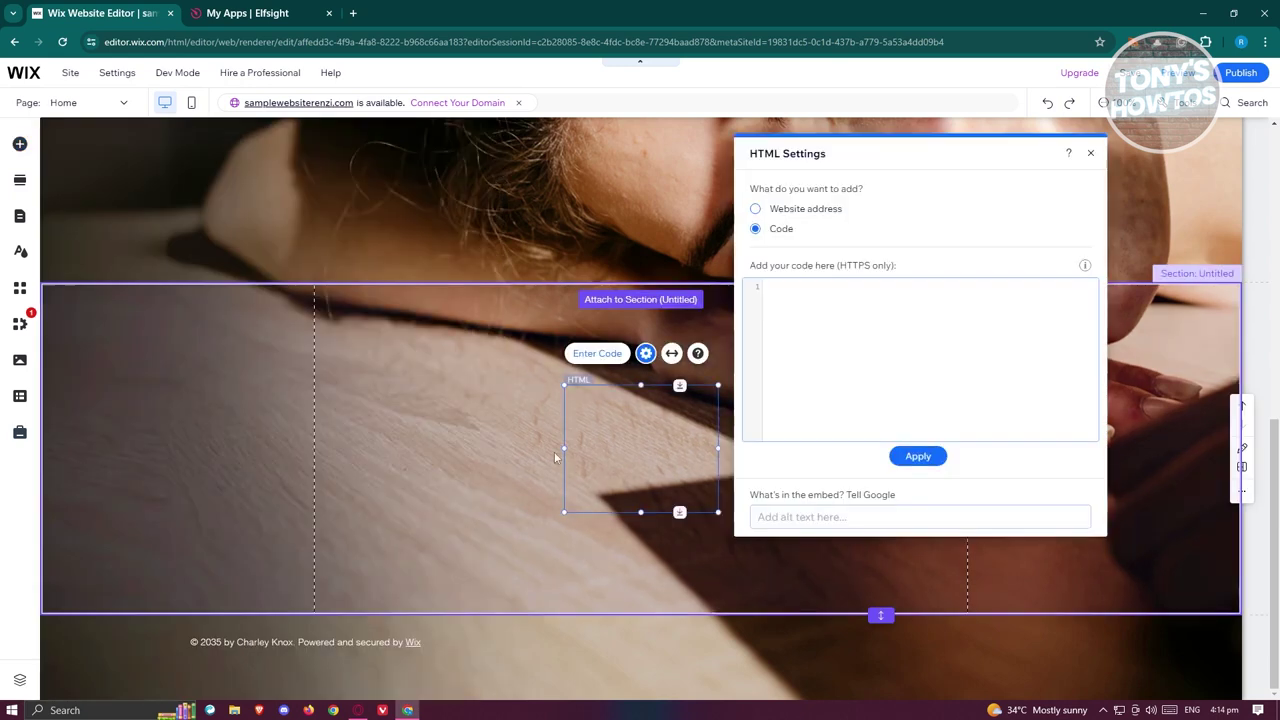
left_click(852, 315)
Paste the Elfsight embed code into the HTML element, re-paste it cleanly, and apply it with Update
key("ctrl+v")
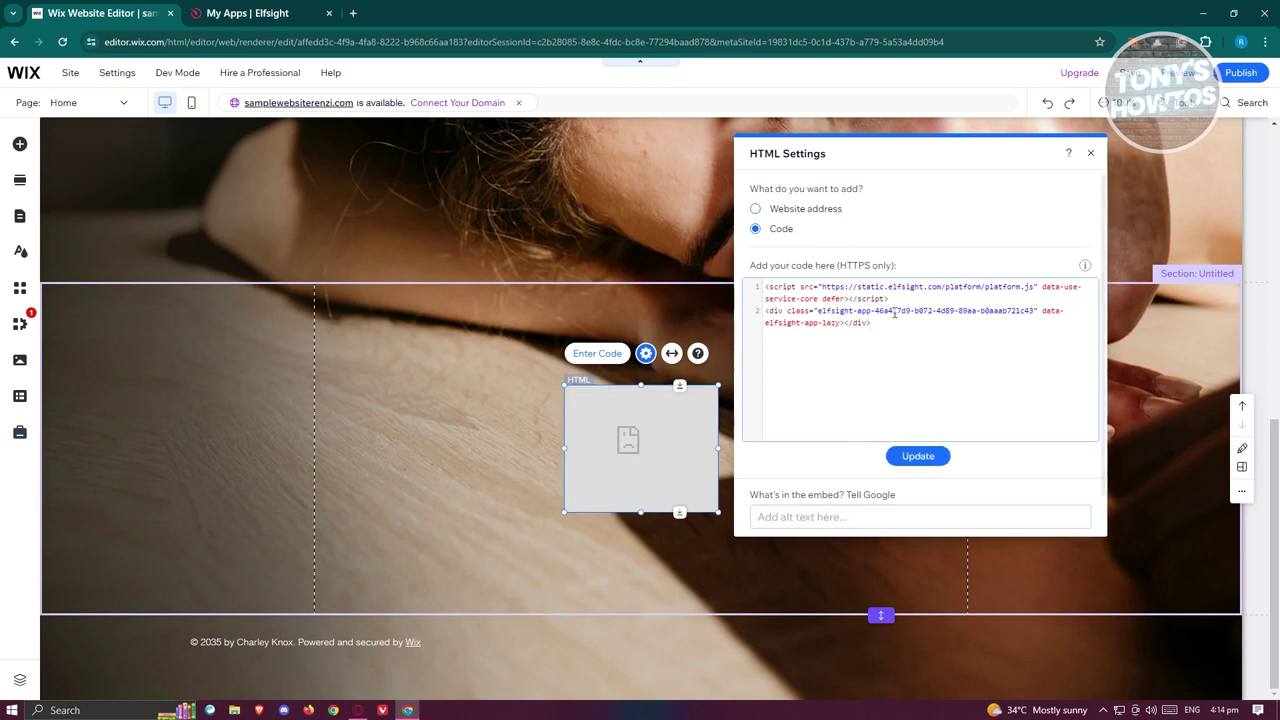
left_click_drag(891, 330, 762, 286)
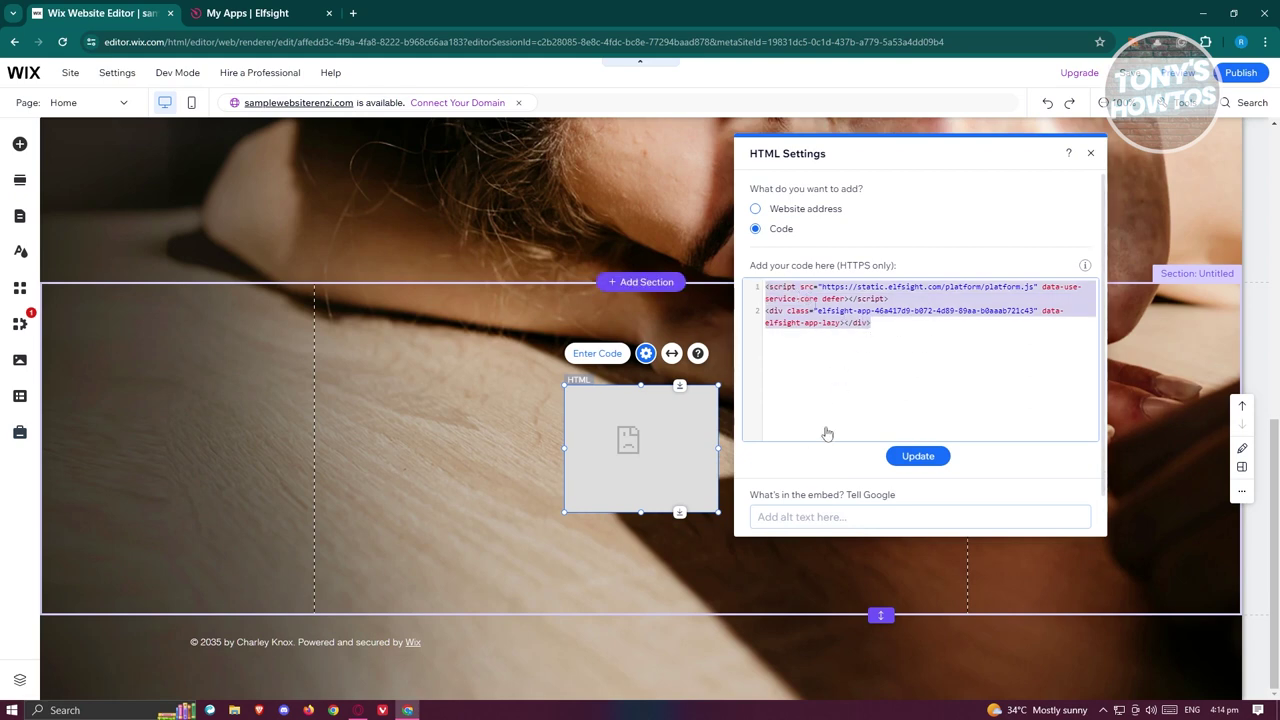
right_click(826, 292)
left_click(783, 349)
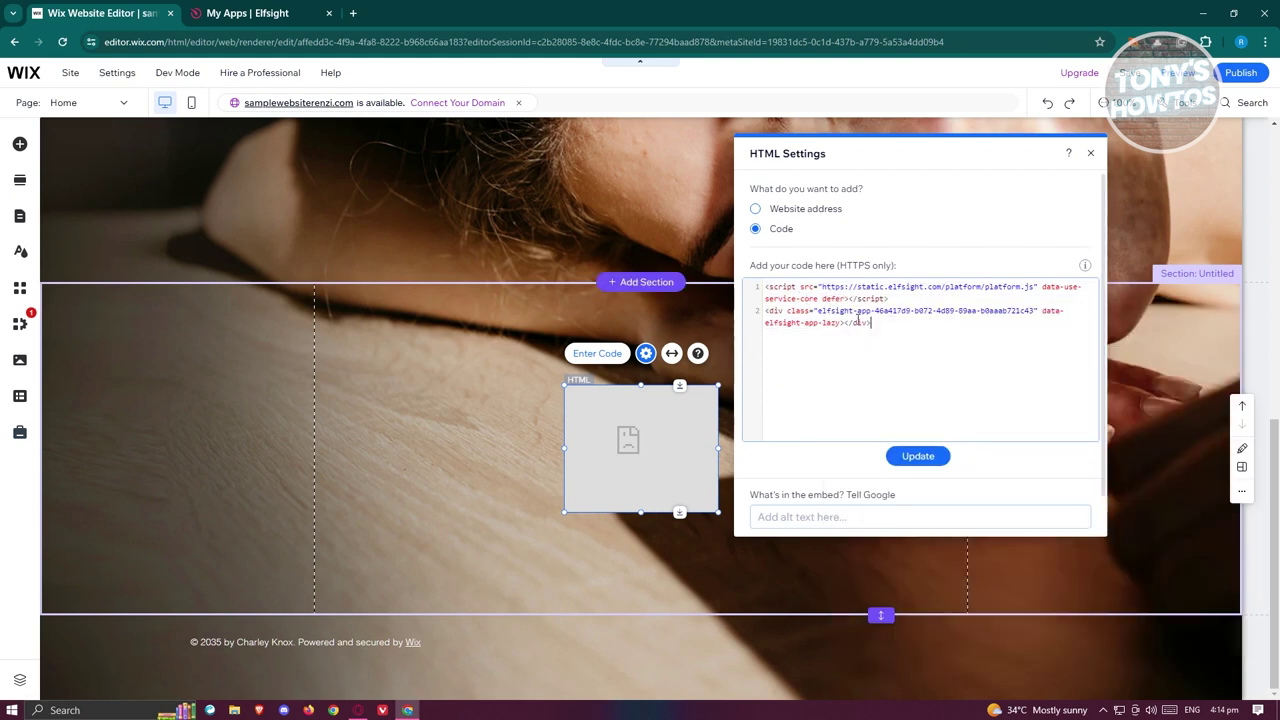
left_click_drag(870, 322, 728, 290)
key("Delete")
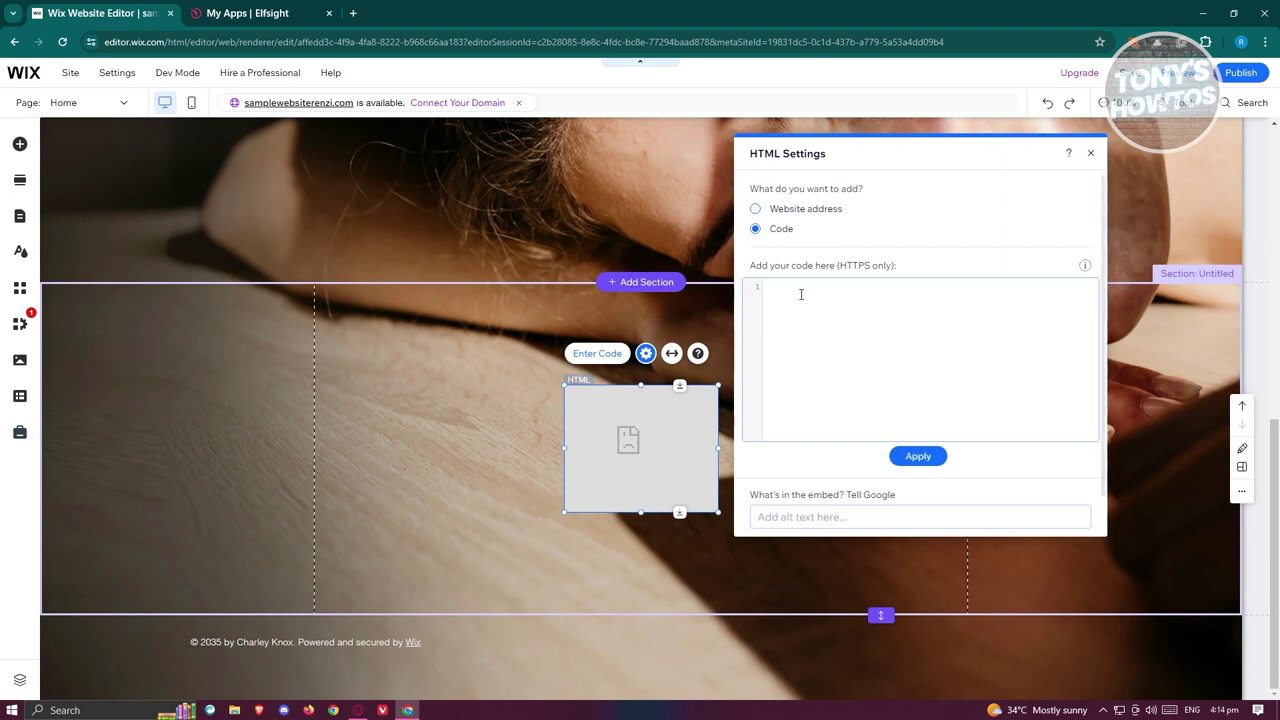
right_click(805, 291)
left_click(867, 440)
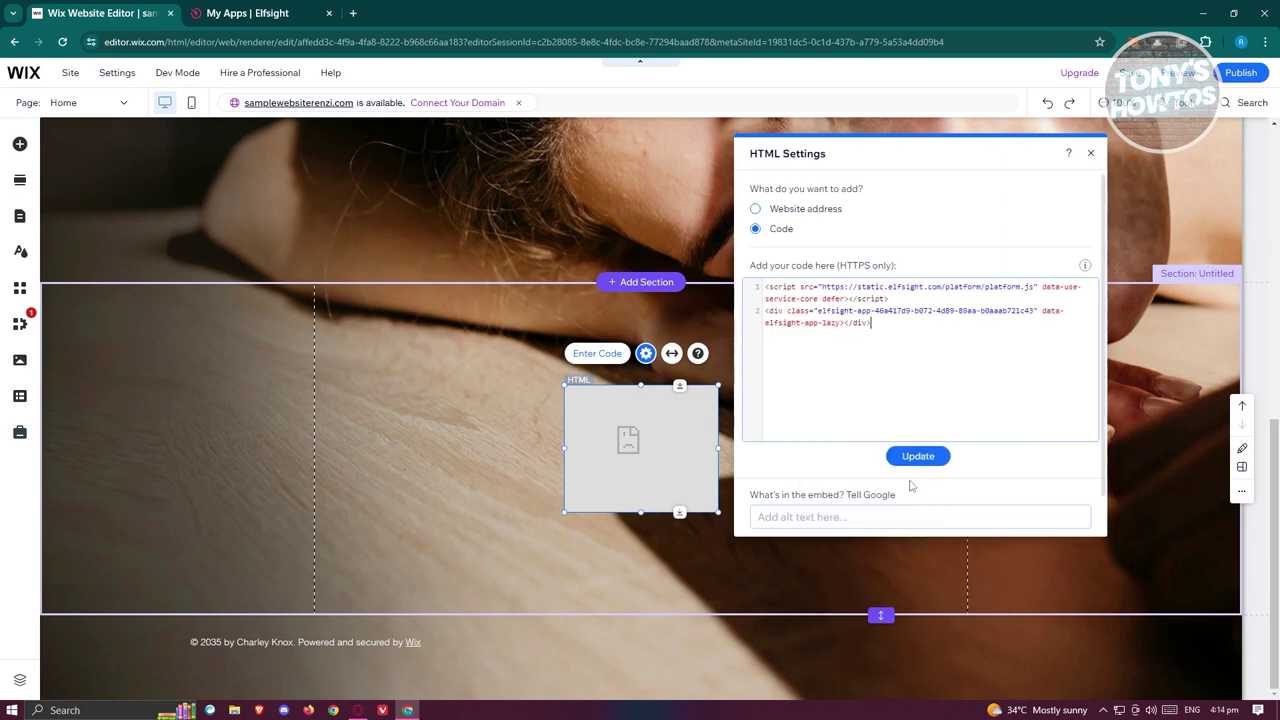
left_click(917, 455)
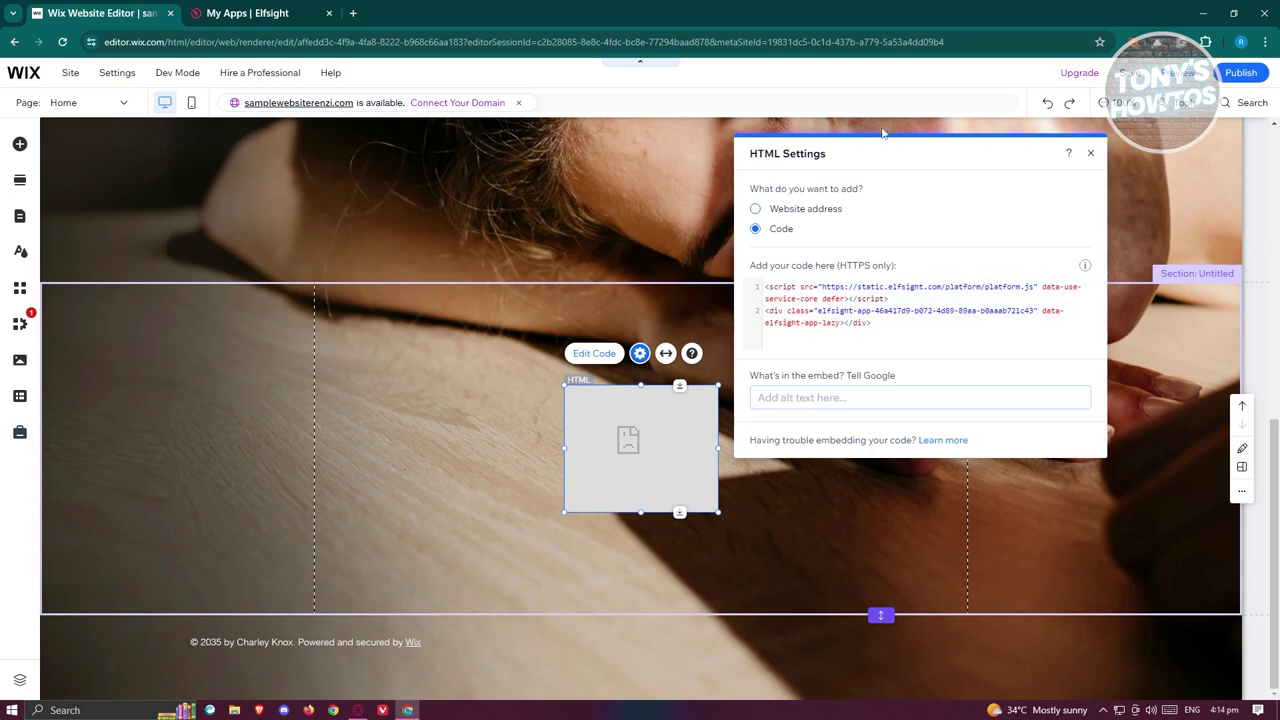
left_click(1092, 154)
Enlarge the podcast player embed to about 617 × 449 and move it up and right
left_click_drag(700, 495, 750, 617)
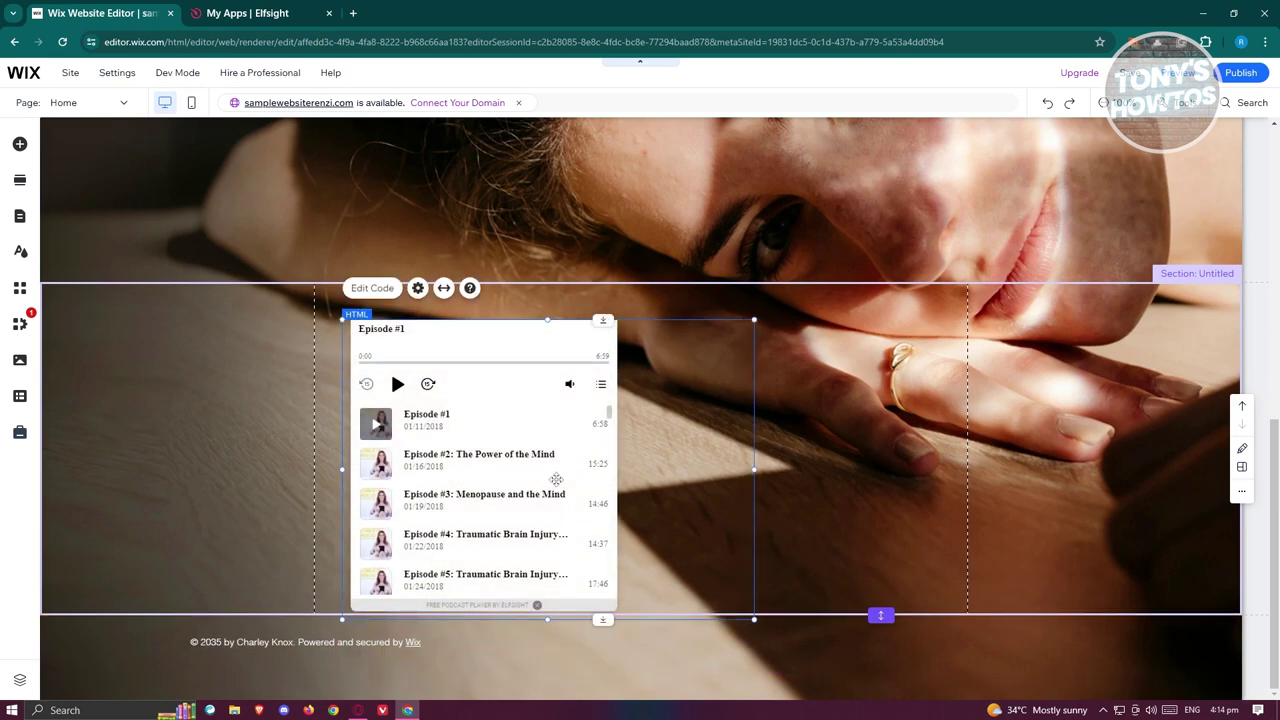
left_click_drag(556, 480, 573, 458)
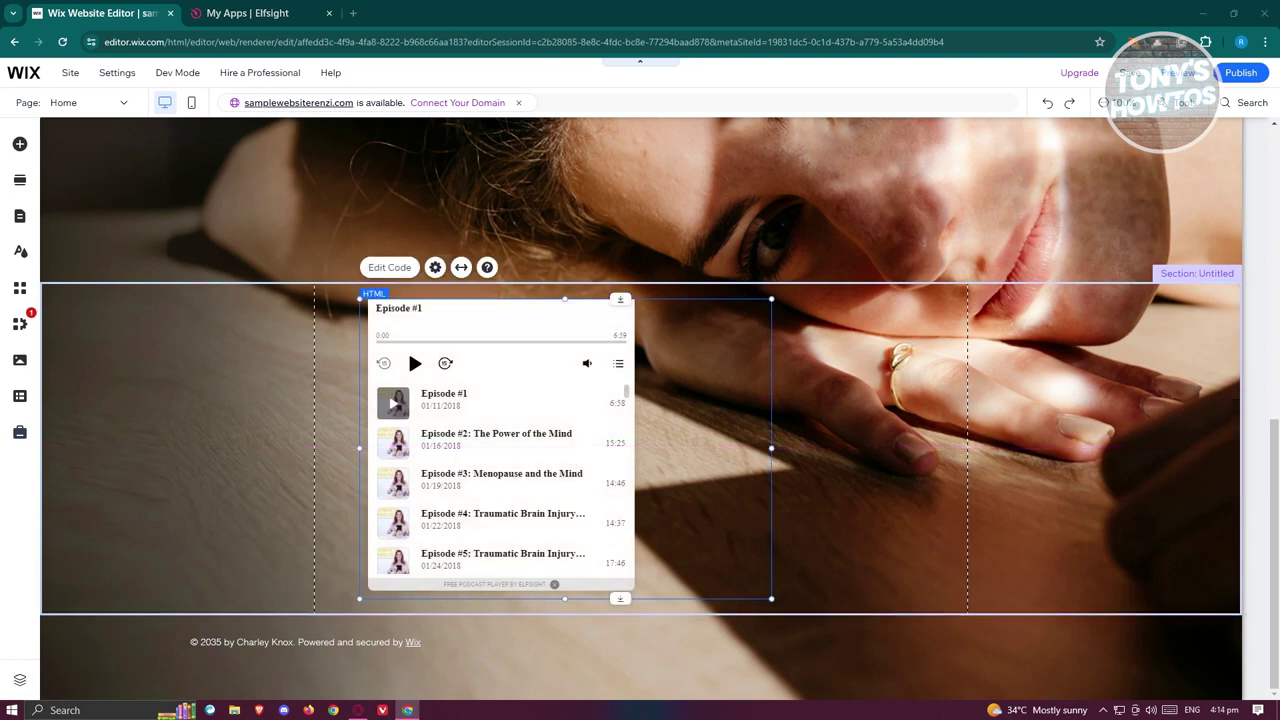